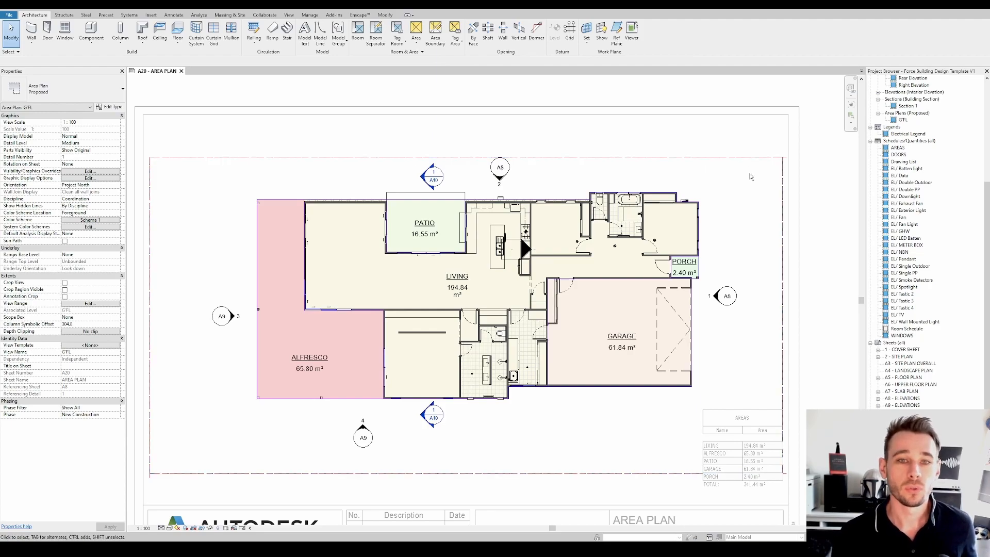
Deactivate the area plan view on sheet A20 to return to working on the sheet itself.
scroll(740, 235, down, 1)
scroll(739, 229, down, 1)
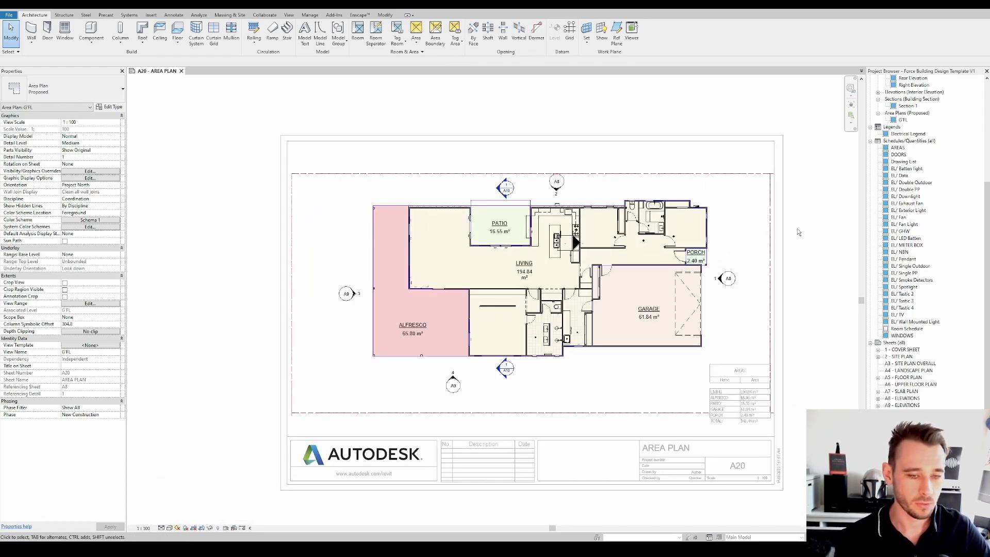
scroll(825, 229, up, 1)
middle_drag(824, 229, 803, 233)
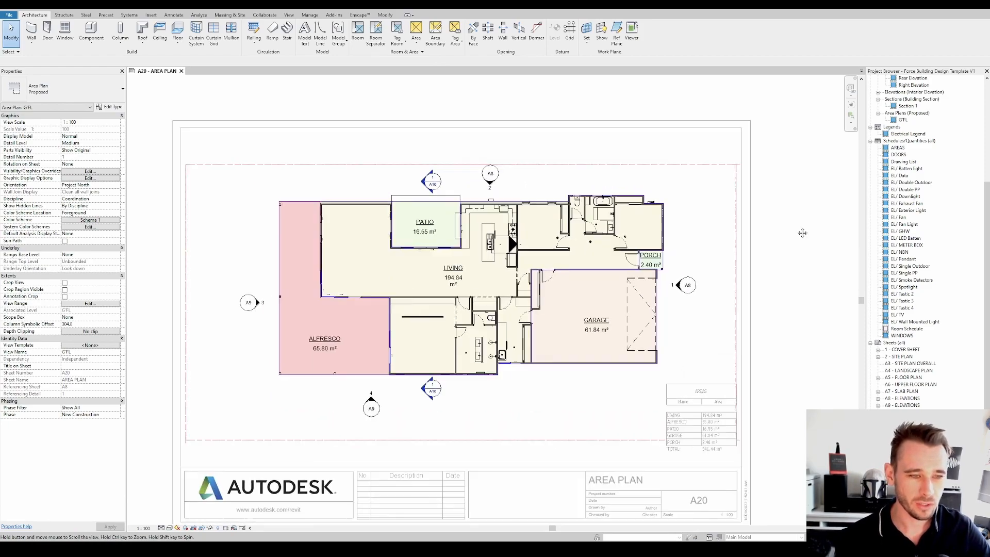
scroll(803, 233, down, 1)
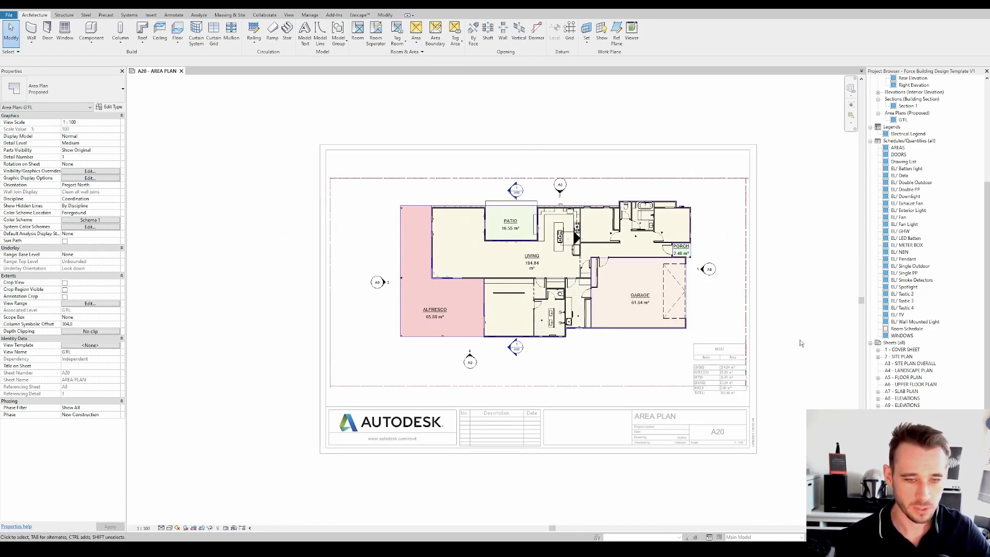
middle_drag(801, 343, 796, 324)
scroll(796, 324, down, 1)
double_click(767, 449)
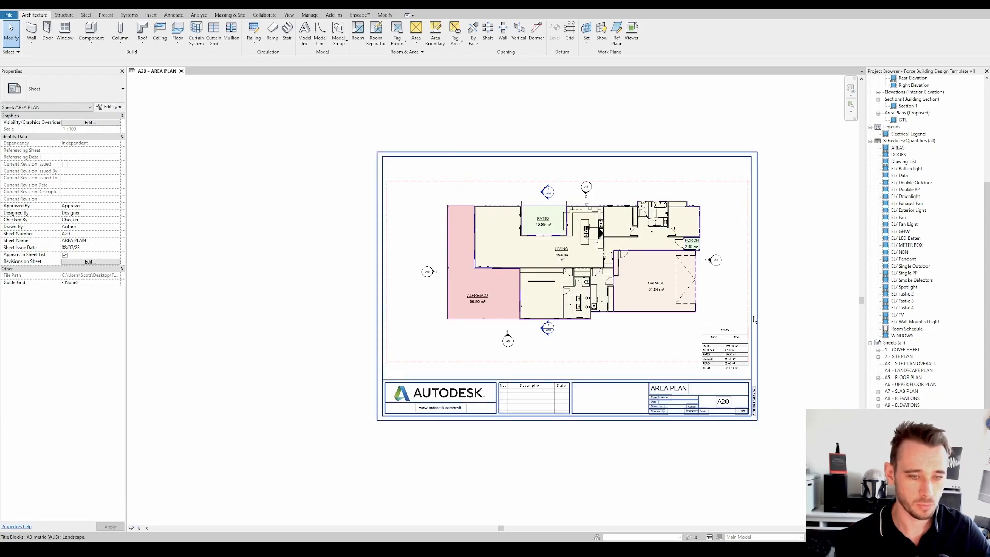
Examine the AREAS schedule on the sheet, checking its individual areas and total against the area plan.
middle_drag(716, 334, 698, 334)
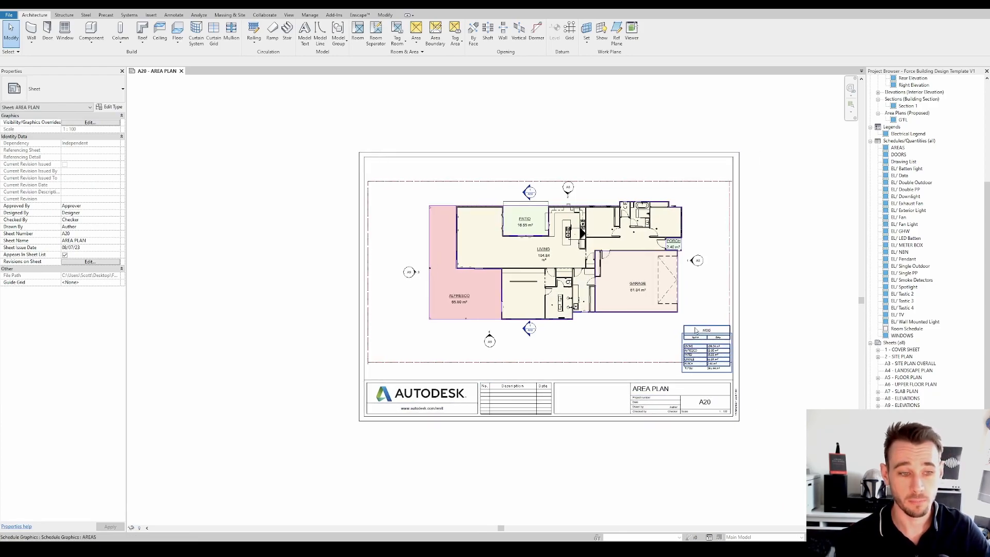
scroll(696, 330, up, 3)
scroll(681, 324, down, 2)
middle_drag(681, 323, 661, 325)
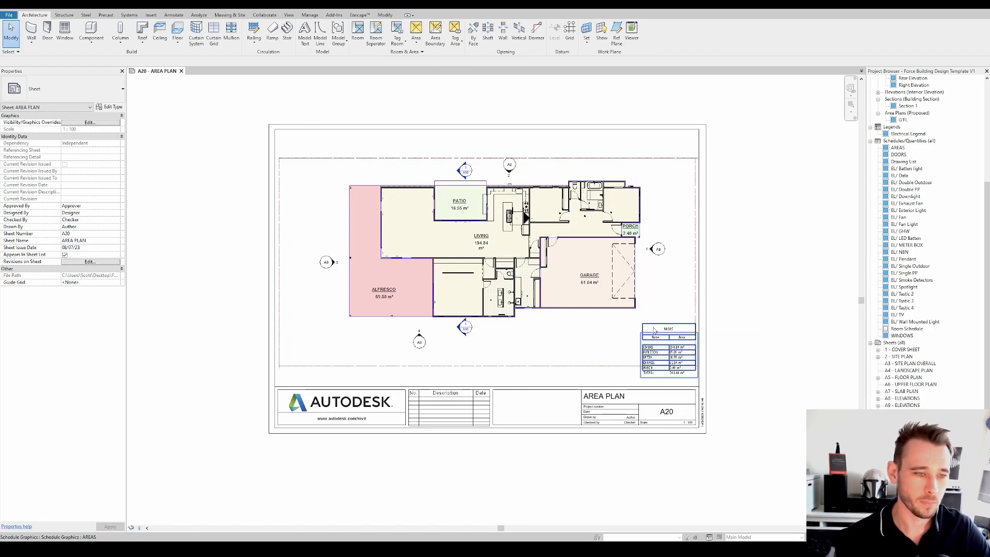
scroll(655, 336, up, 1)
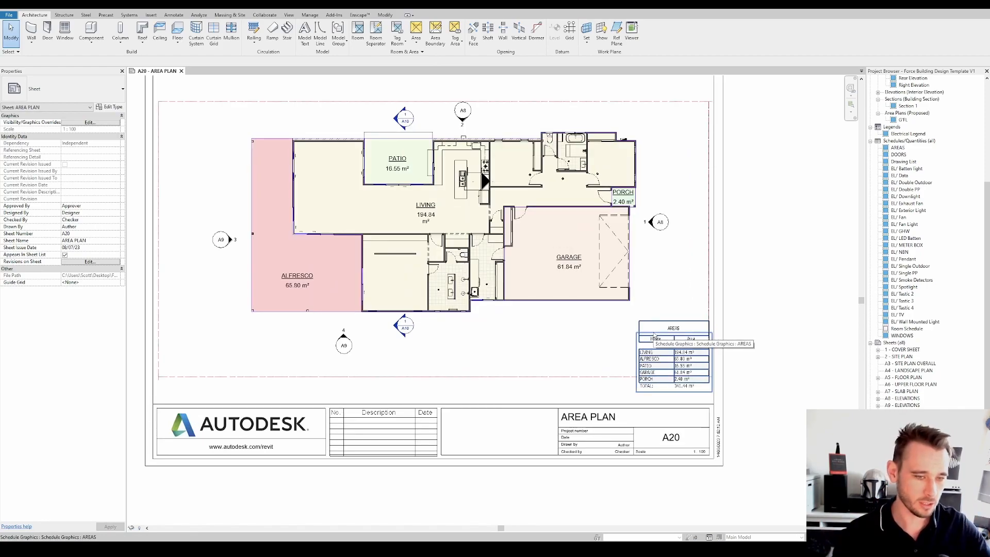
scroll(661, 333, up, 4)
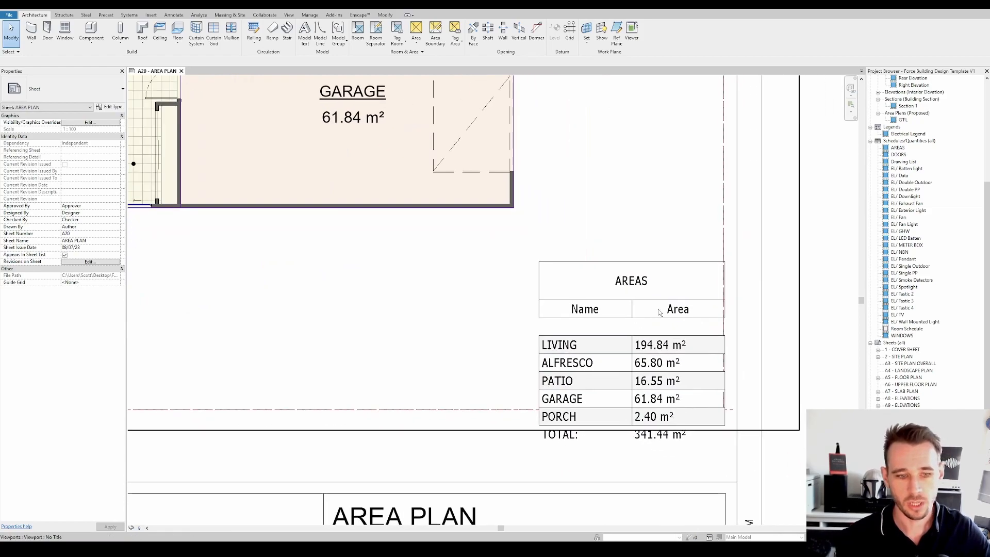
scroll(665, 307, down, 5)
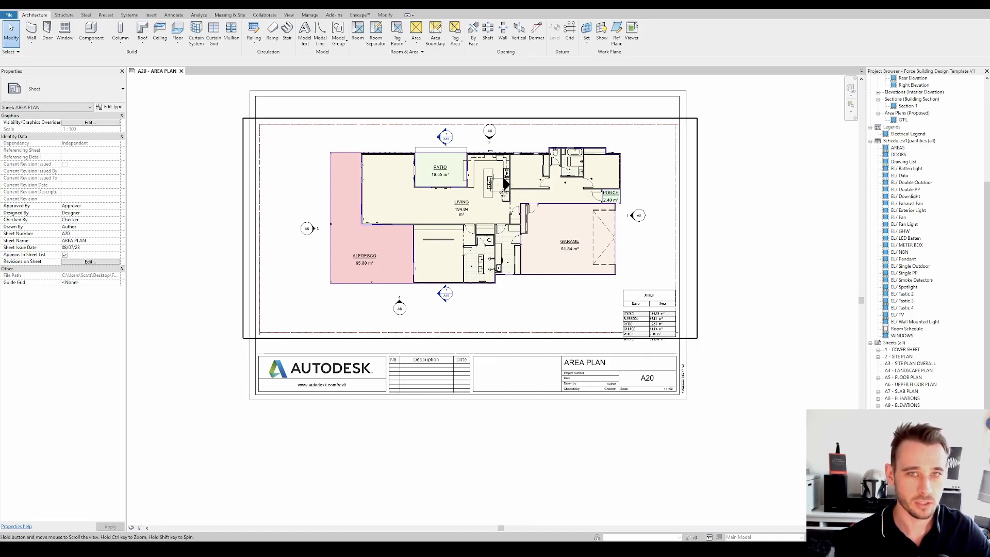
middle_drag(511, 184, 511, 202)
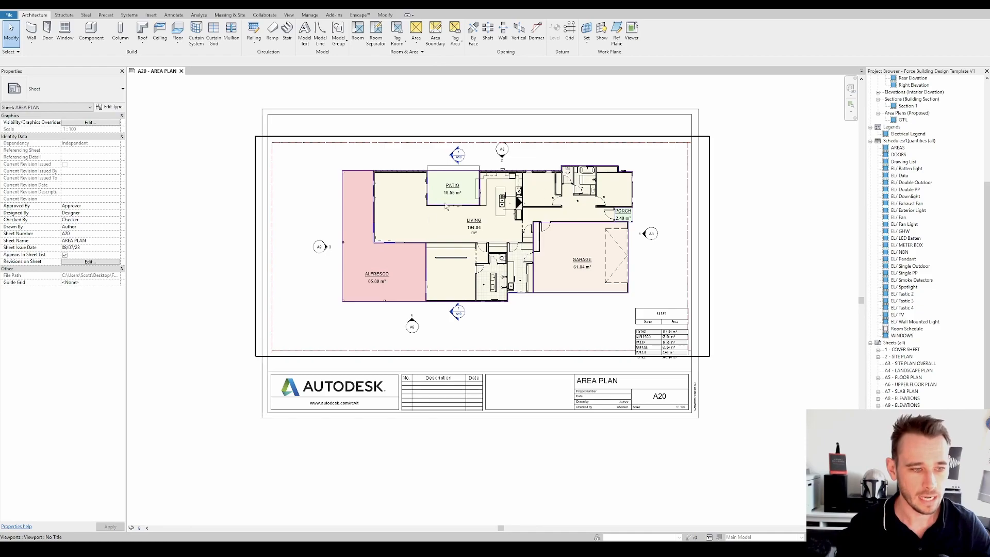
Move the AREAS schedule away from the sheet border so it sits below the garage, and deselect it.
scroll(656, 328, up, 5)
drag(656, 327, 498, 328)
key(Escape)
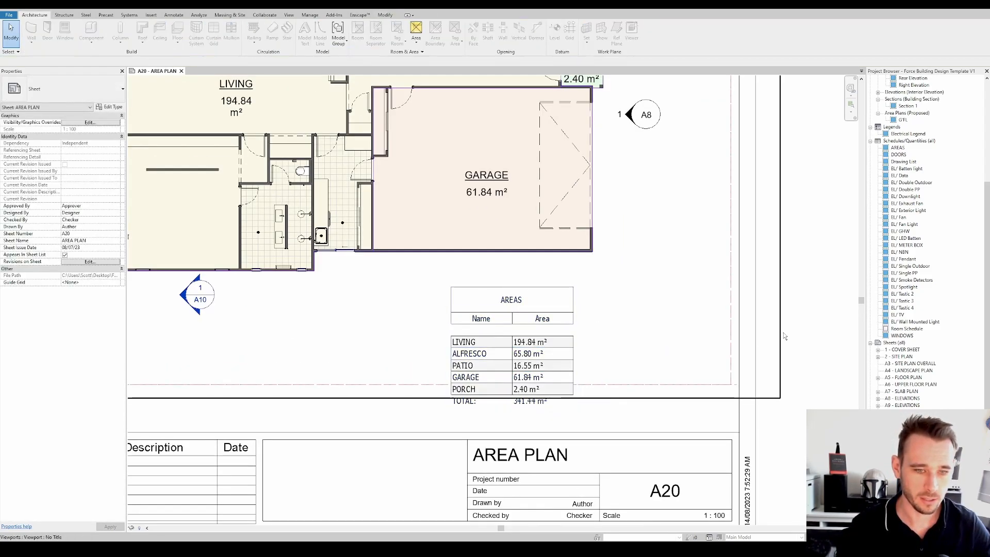
right_click(899, 143)
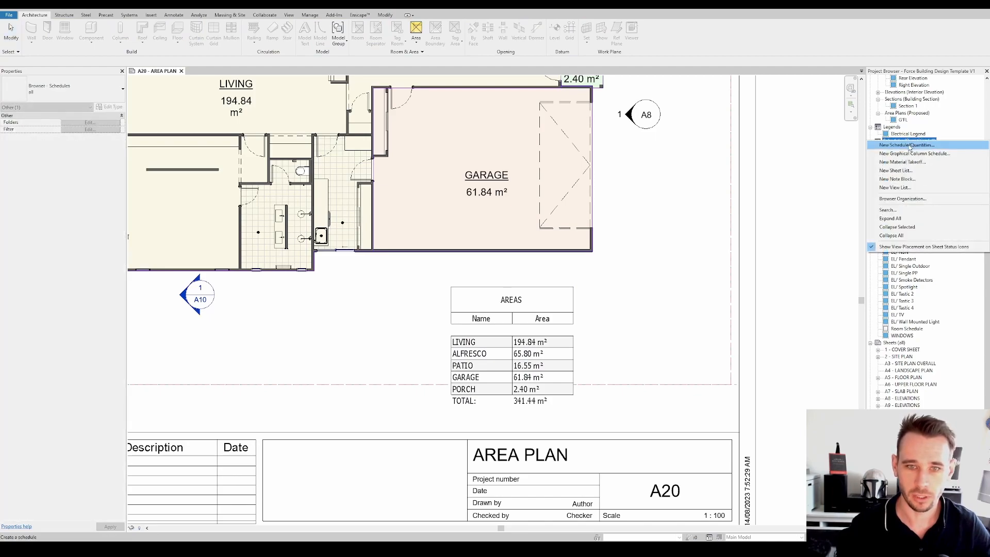
click(911, 149)
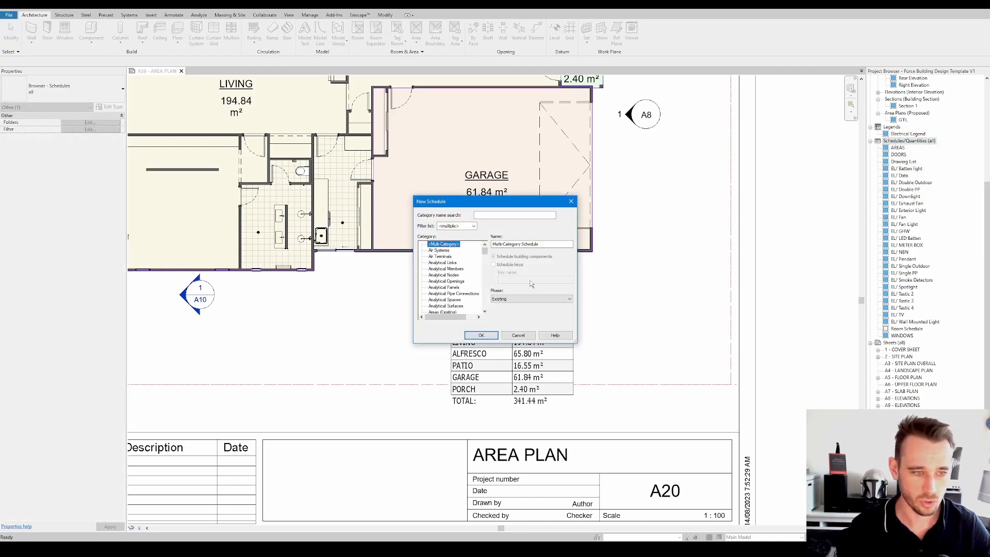
click(531, 299)
click(531, 309)
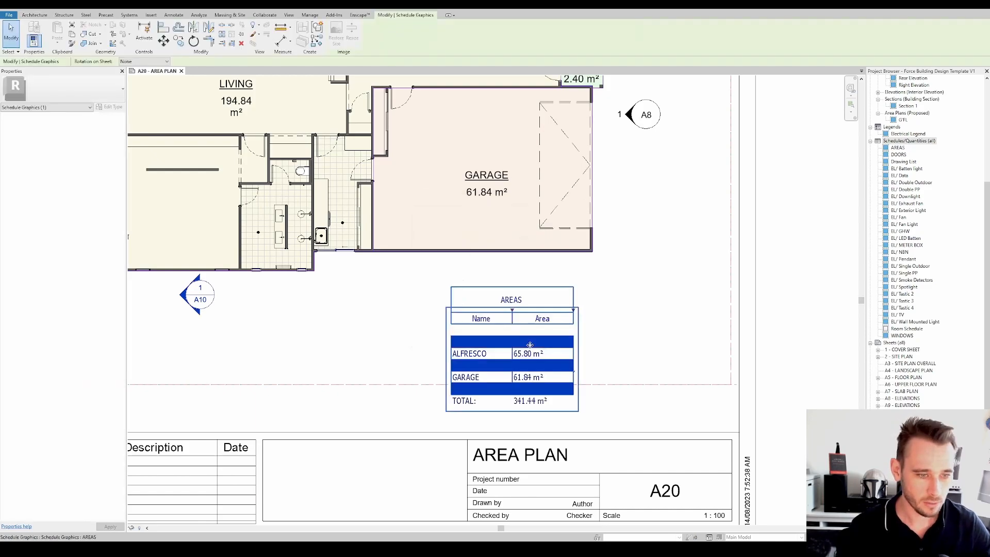
Switch to Calculator and add 194.84 + 65.8 + 16.55 + 61.84 + 2.40 to check the schedule's total.
middle_drag(573, 358, 573, 330)
key(Escape)
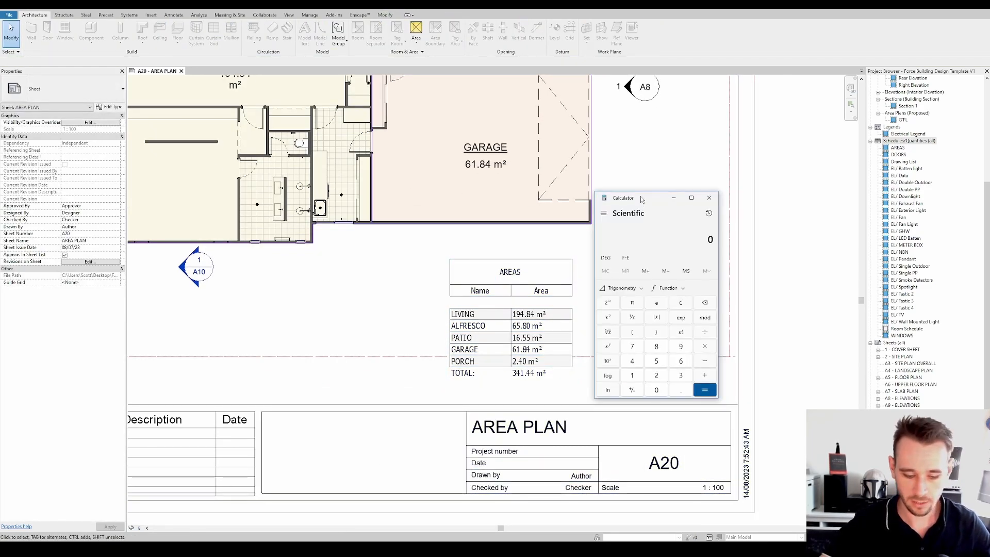
text(194.)
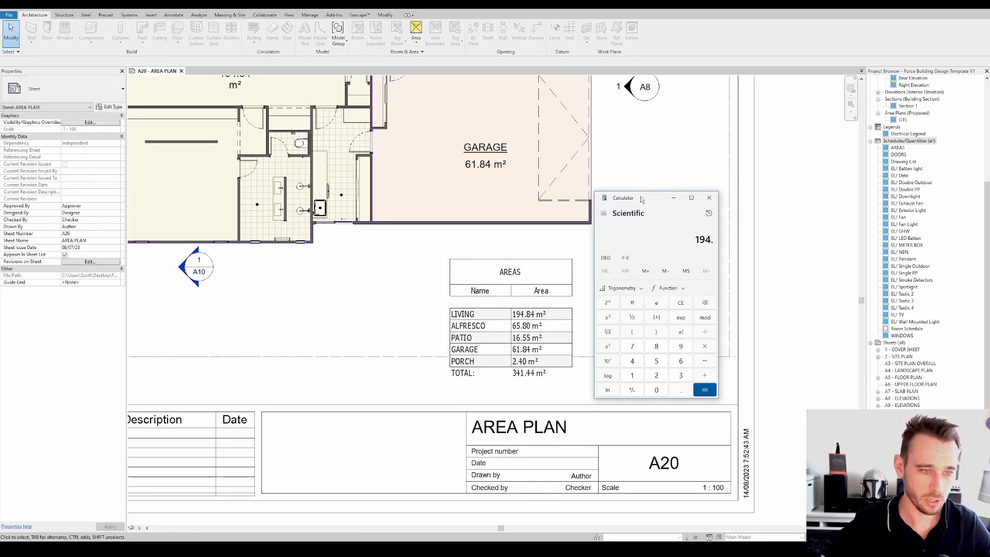
text(84 + 65.8 + 16.55 + 61.84 + 2.40)
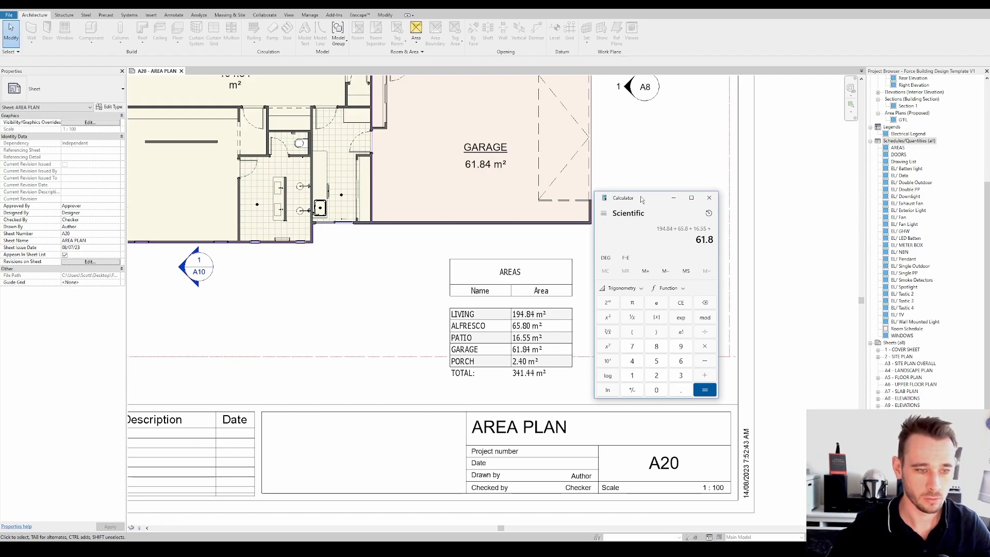
key(Return)
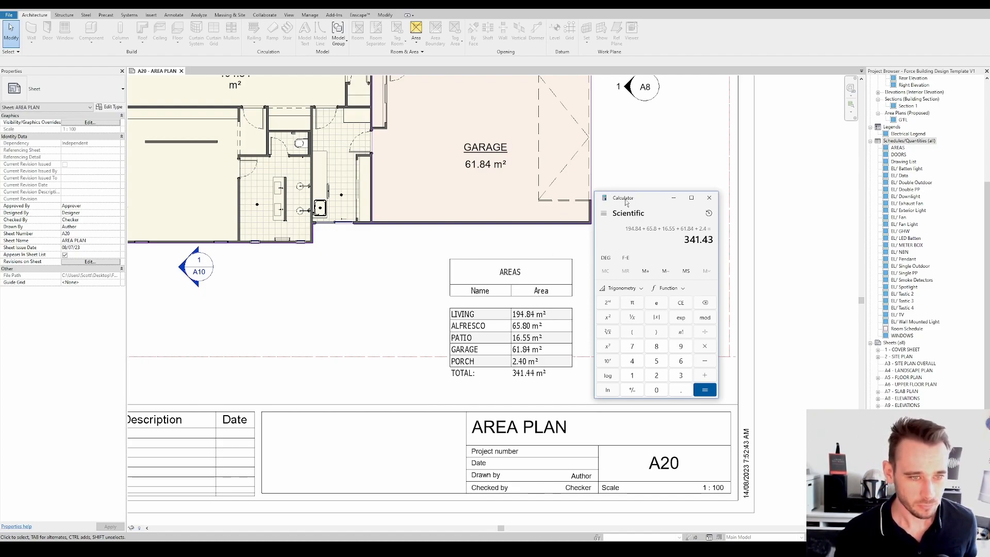
drag(626, 201, 711, 189)
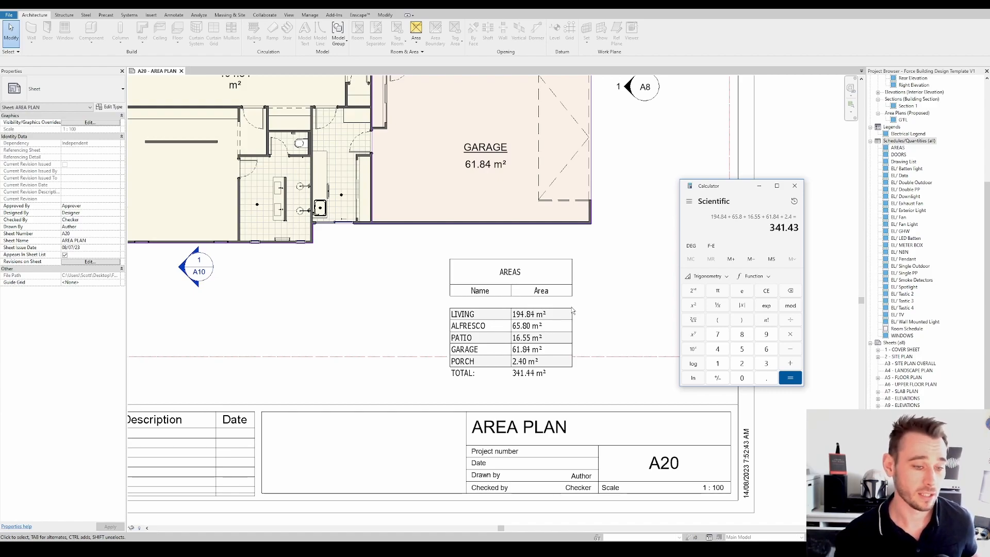
drag(724, 189, 643, 196)
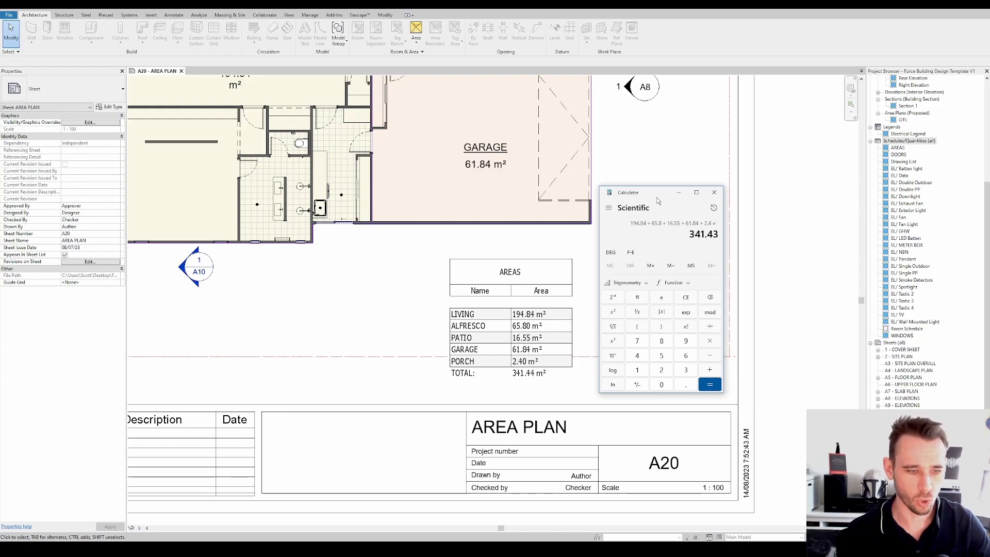
drag(658, 195, 665, 203)
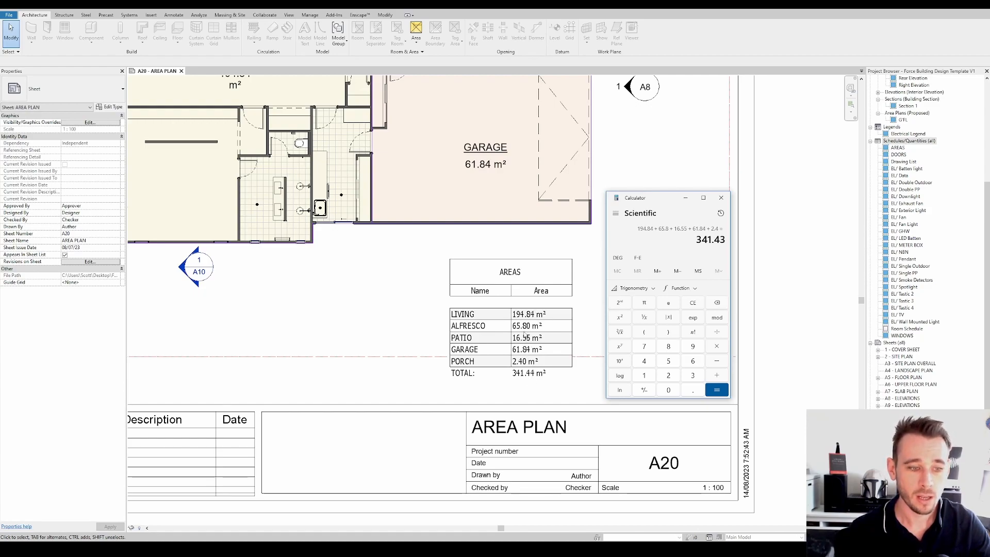
click(781, 232)
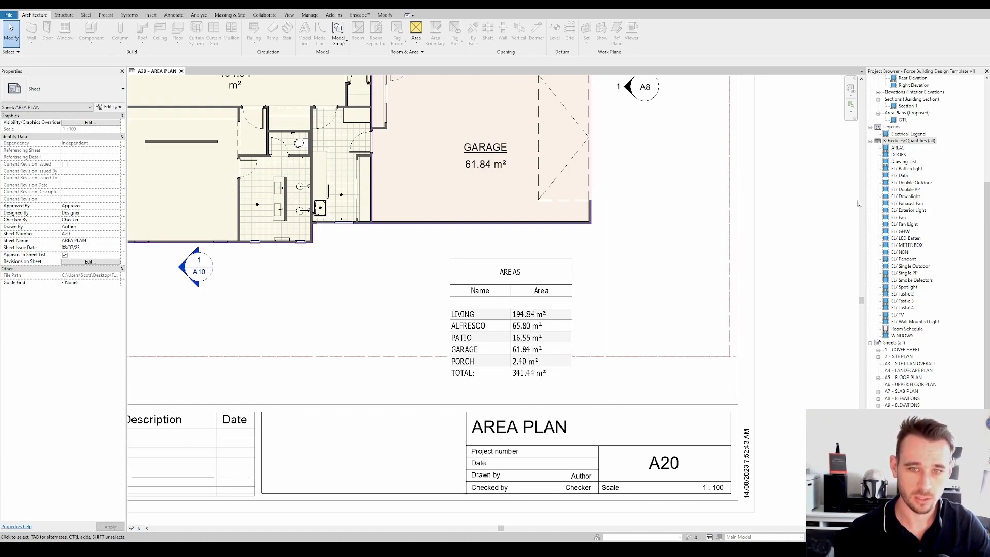
Open the AREAS schedule's field settings and start adding a calculated parameter, keeping both dialogs in view.
double_click(898, 148)
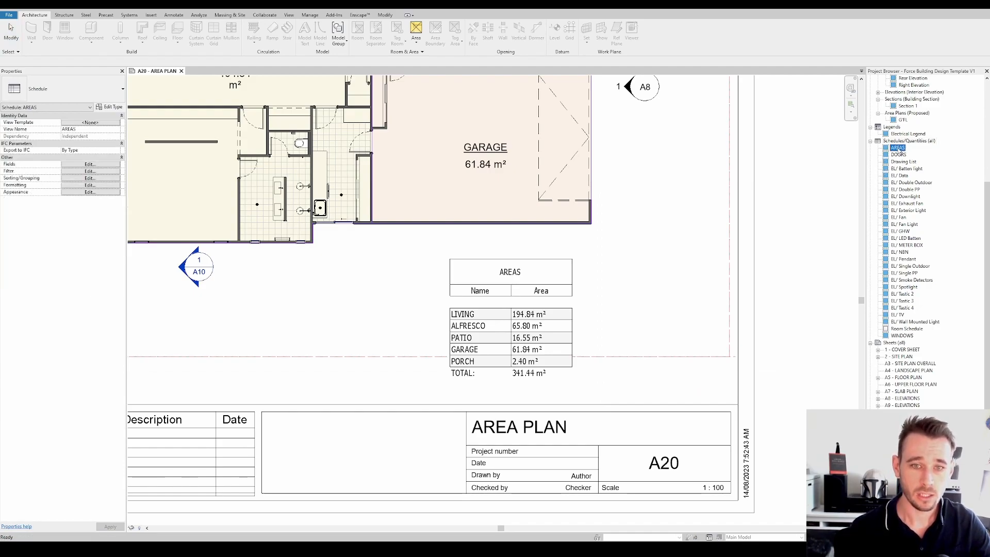
click(84, 165)
drag(470, 173, 476, 195)
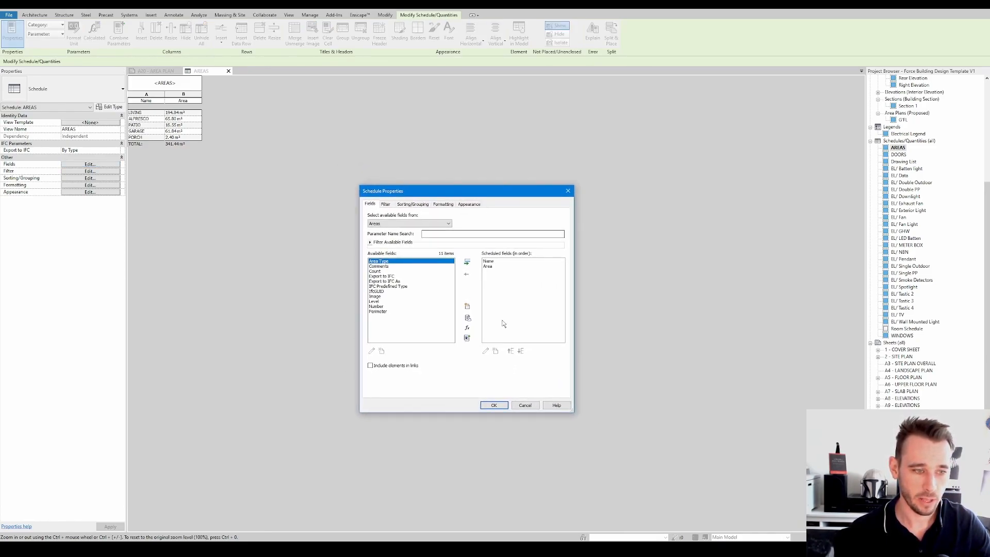
click(467, 330)
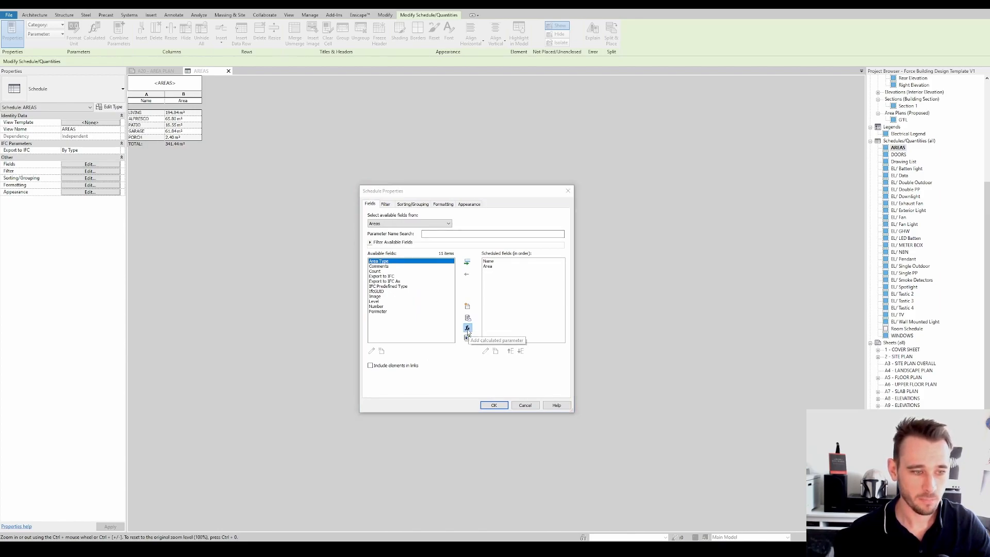
mouse_move(305, 271)
mouse_down()
mouse_move(398, 267)
mouse_move(231, 155)
mouse_move(262, 167)
mouse_move(315, 232)
mouse_move(311, 274)
mouse_up()
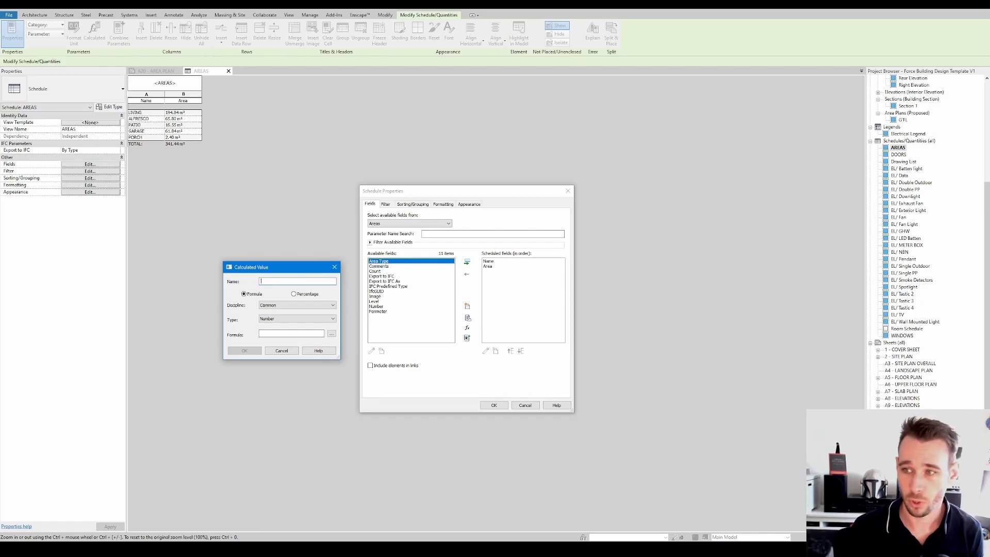
Switch to the browser article on Revit schedule column totals and rounding, and examine its Area100, Area100Round and Area Fixed 2 Decimal formulas.
drag(989, 170, 458, 96)
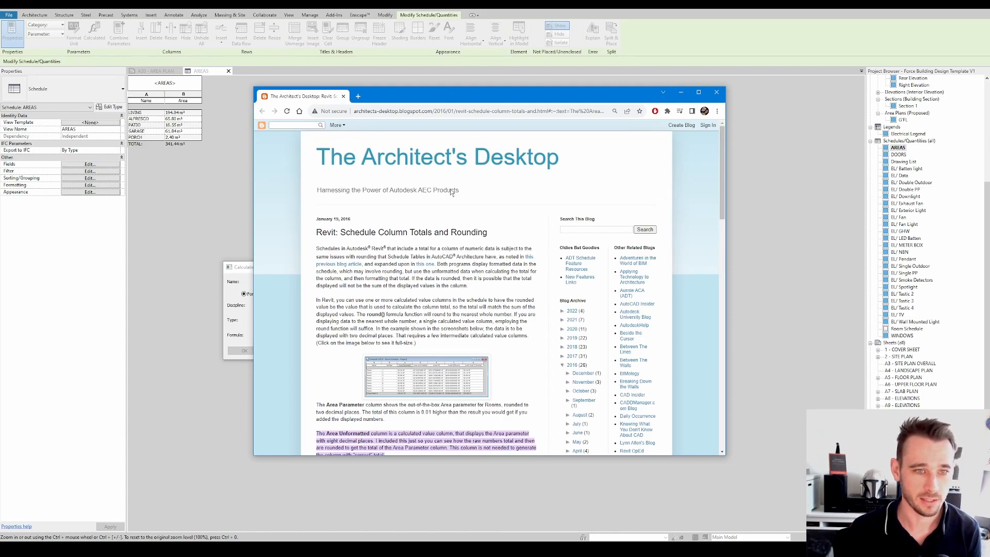
scroll(519, 203, down, 1)
scroll(519, 202, down, 1)
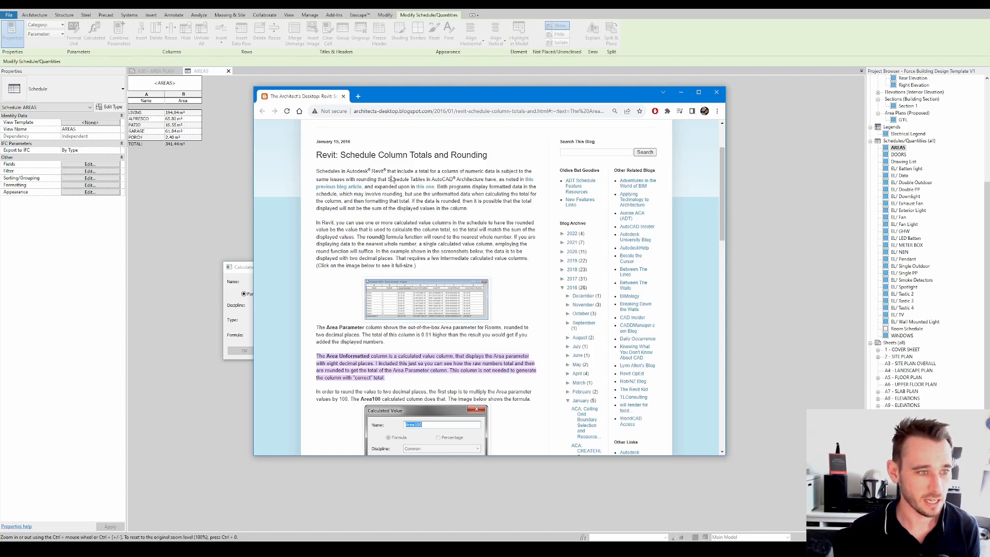
scroll(422, 172, down, 1)
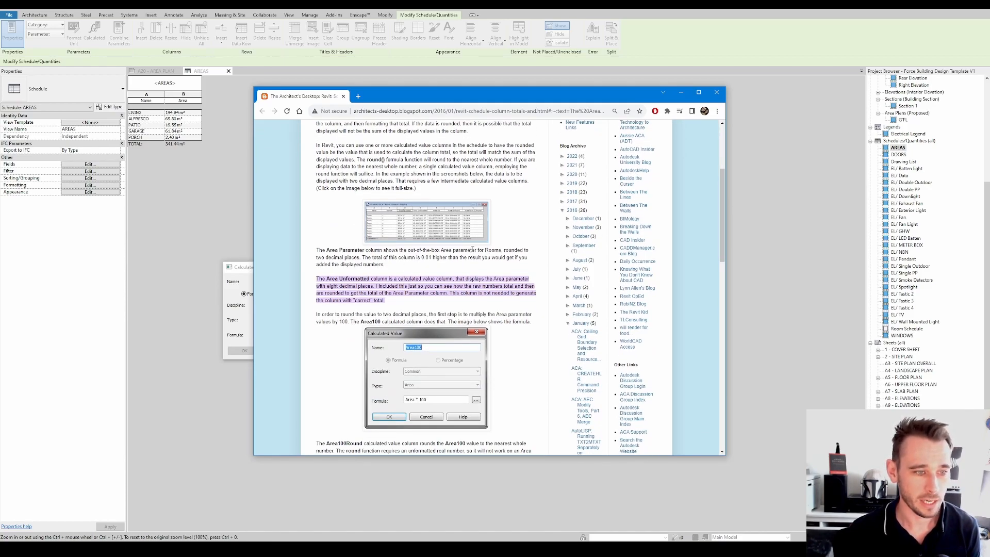
scroll(463, 265, down, 1)
scroll(439, 247, down, 3)
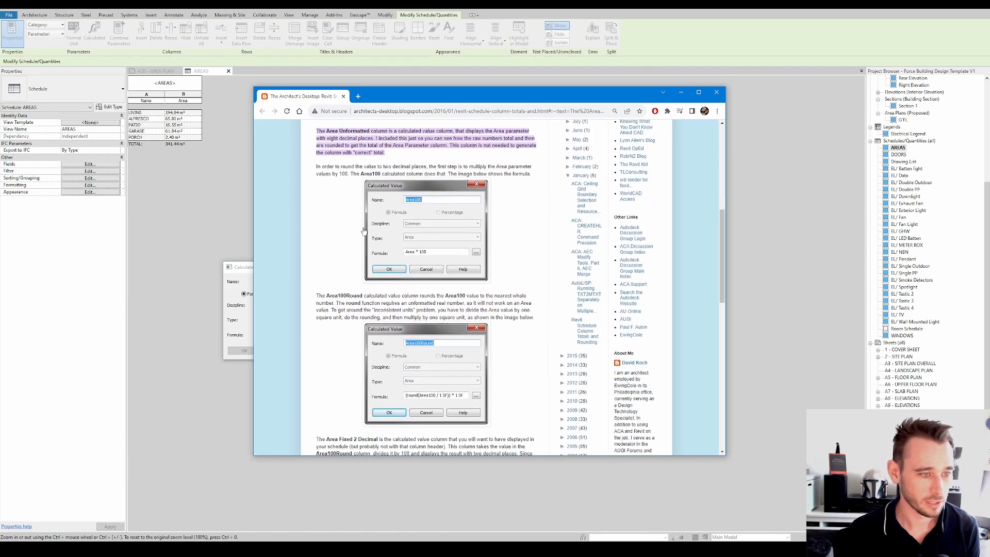
scroll(384, 212, down, 3)
scroll(426, 209, up, 2)
scroll(426, 208, up, 2)
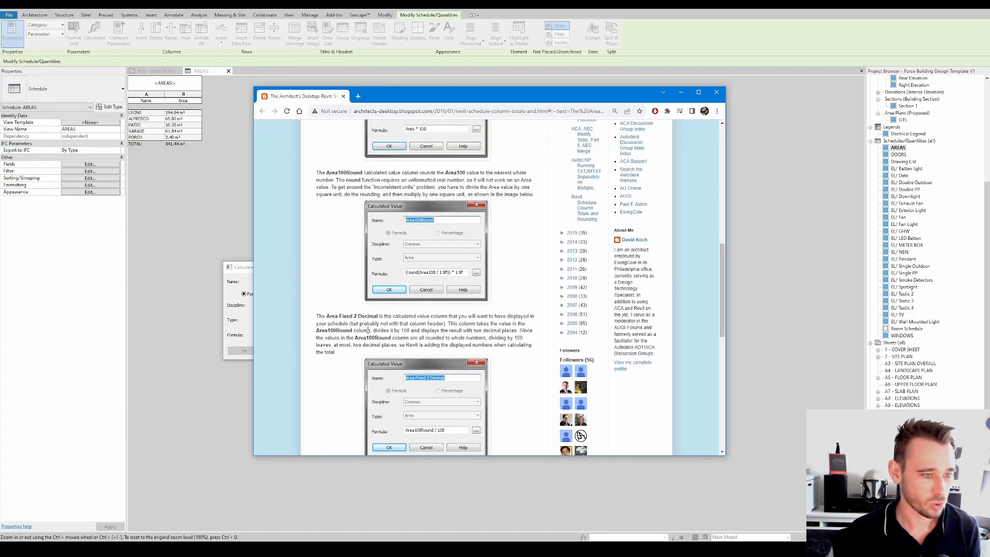
scroll(353, 230, up, 2)
scroll(389, 257, up, 2)
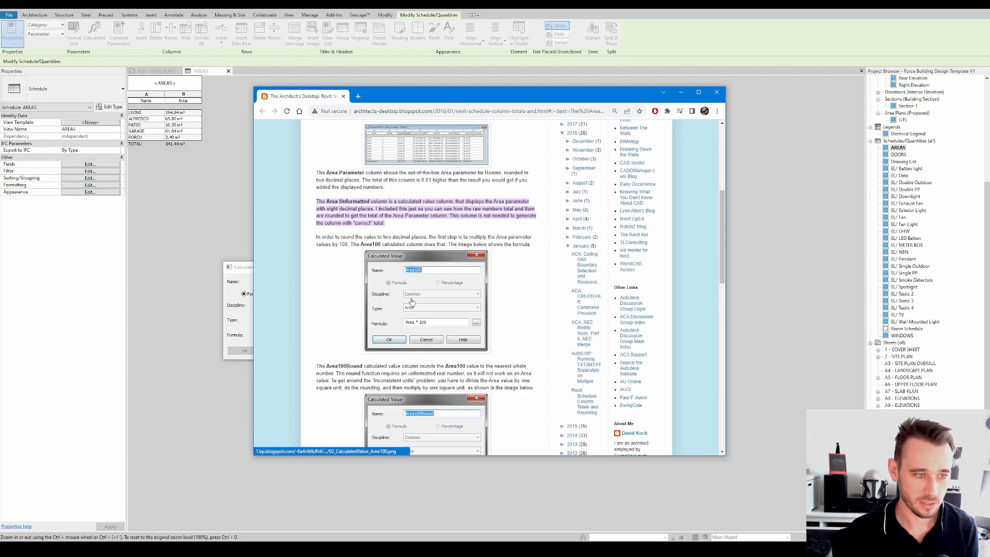
scroll(428, 286, down, 2)
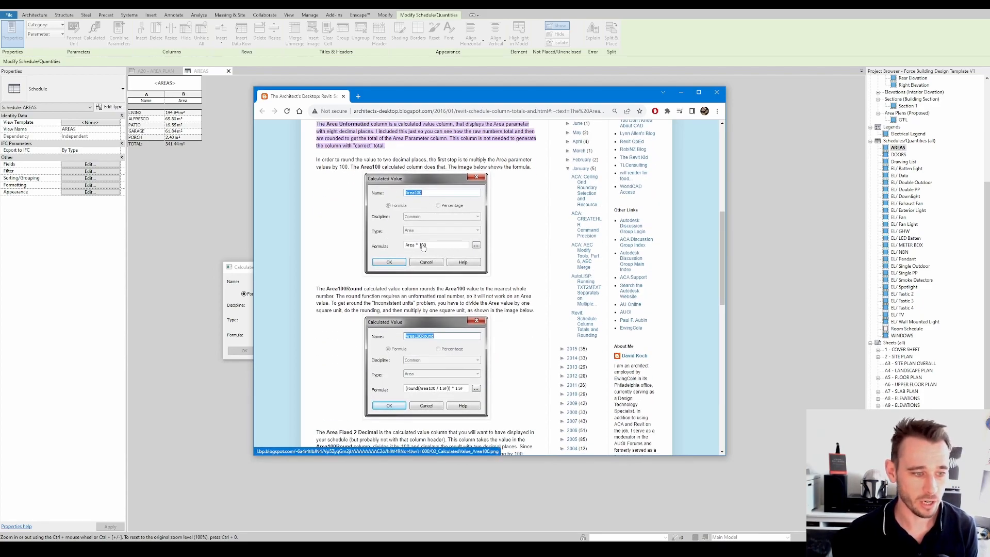
scroll(413, 253, down, 1)
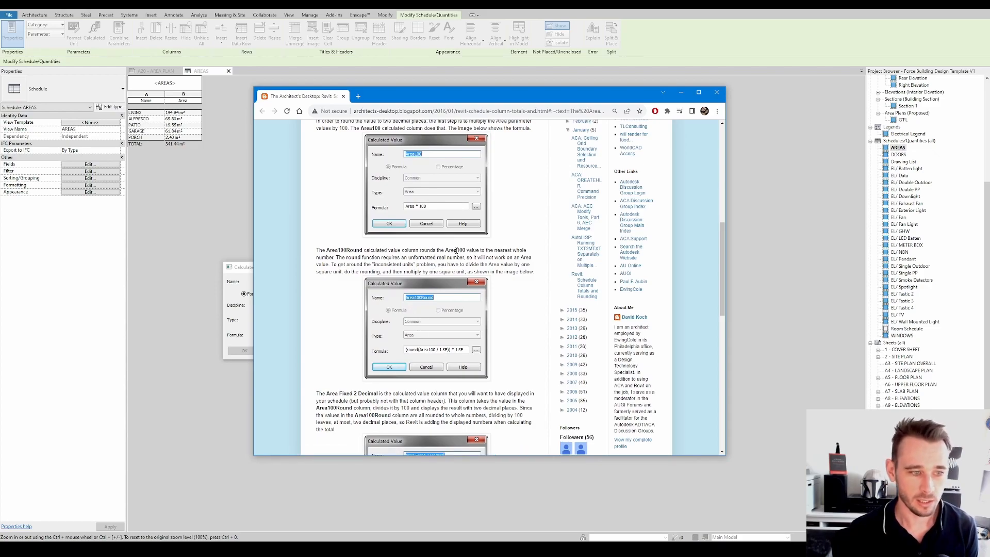
scroll(453, 354, down, 1)
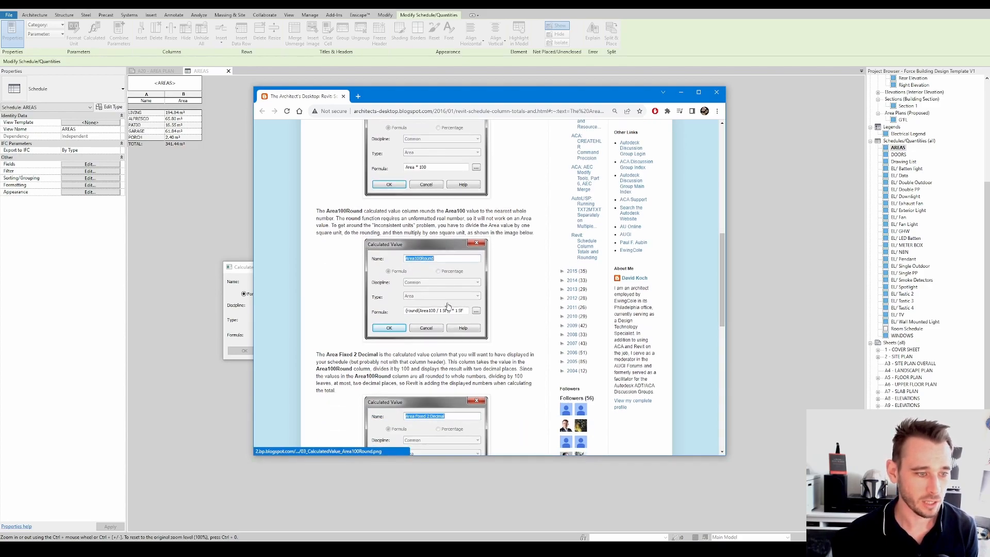
scroll(447, 306, down, 3)
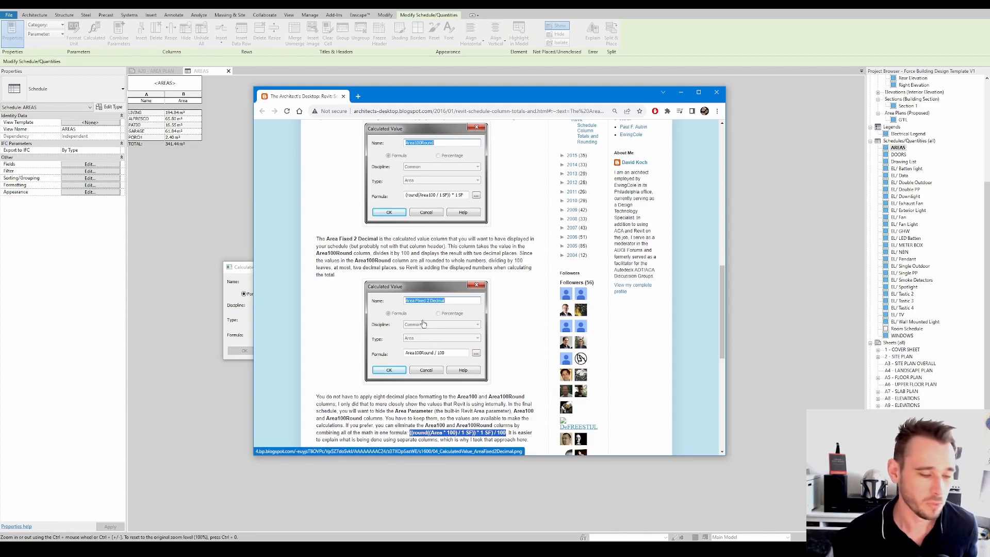
scroll(430, 355, down, 3)
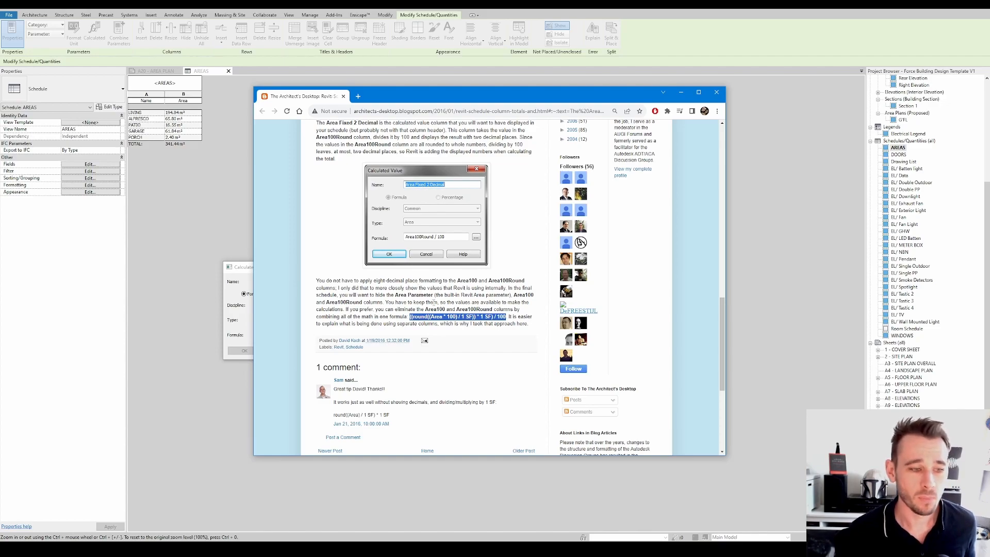
Copy the article's combined formula ((round((Area * 100) / 1 SF)) * 1 SF) / 100 into the calculated value's formula in Revit.
click(417, 309)
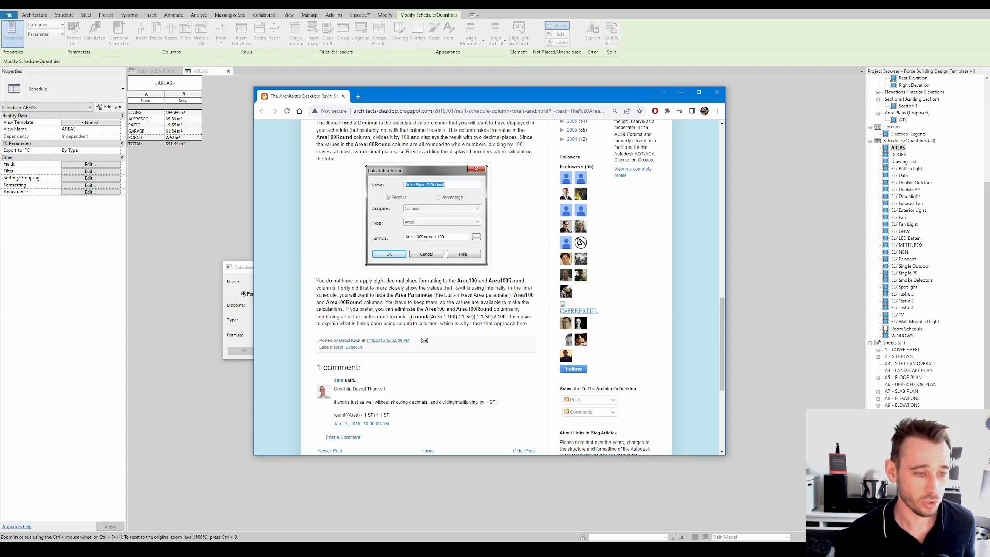
drag(411, 316, 497, 317)
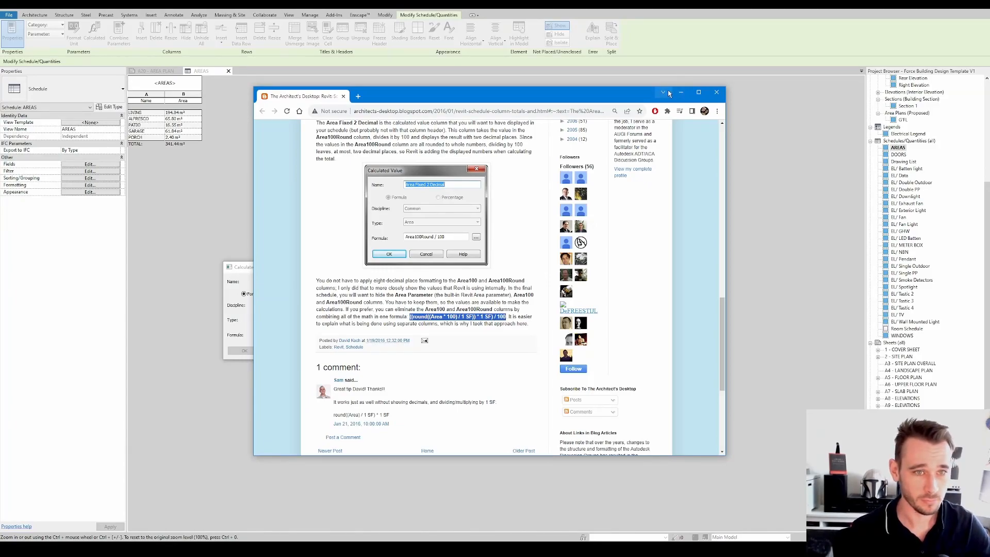
click(681, 93)
click(289, 334)
key(ctrl+v)
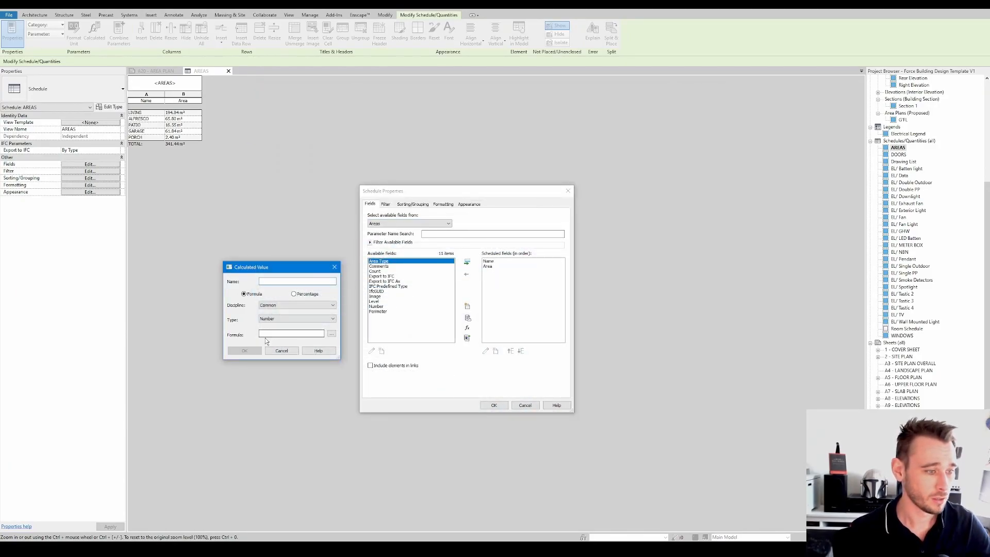
Name the calculated value Total Area, keeping the Common discipline and setting its type to Area.
drag(309, 270, 532, 227)
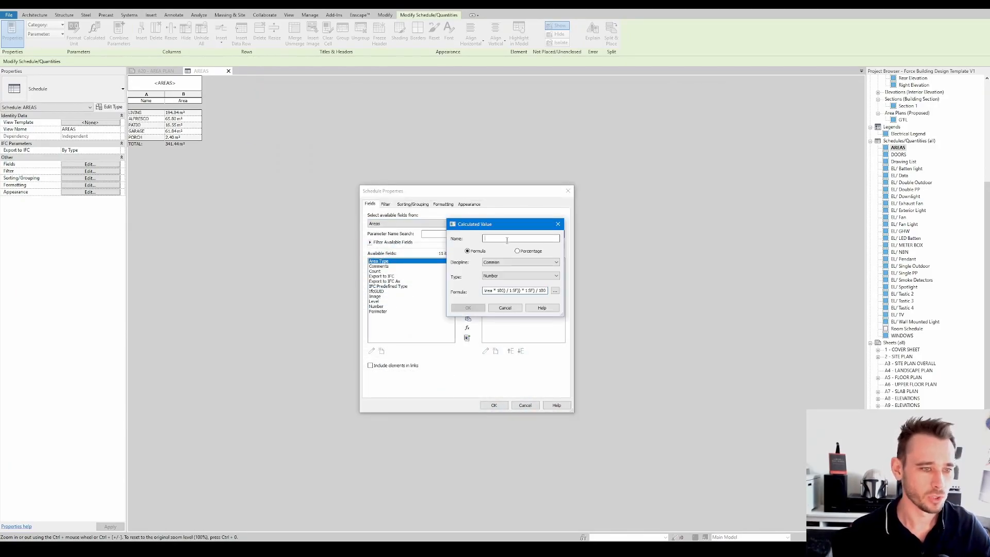
text(Tiotal Area)
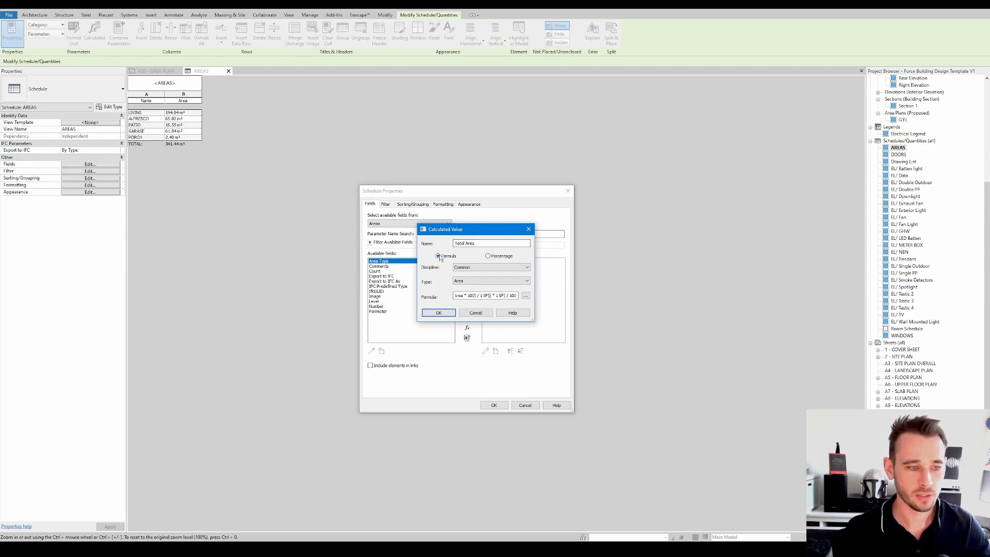
click(468, 268)
click(468, 267)
click(484, 281)
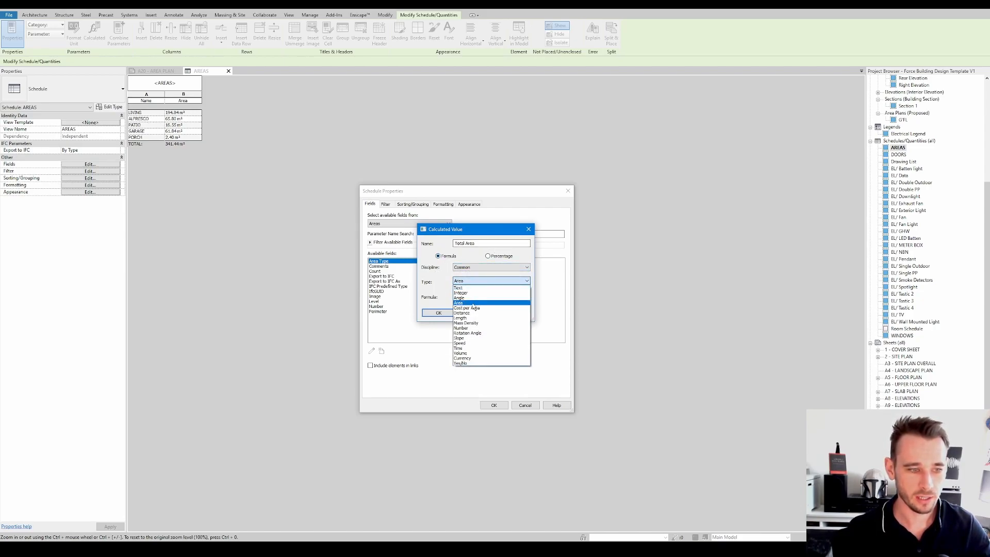
click(471, 304)
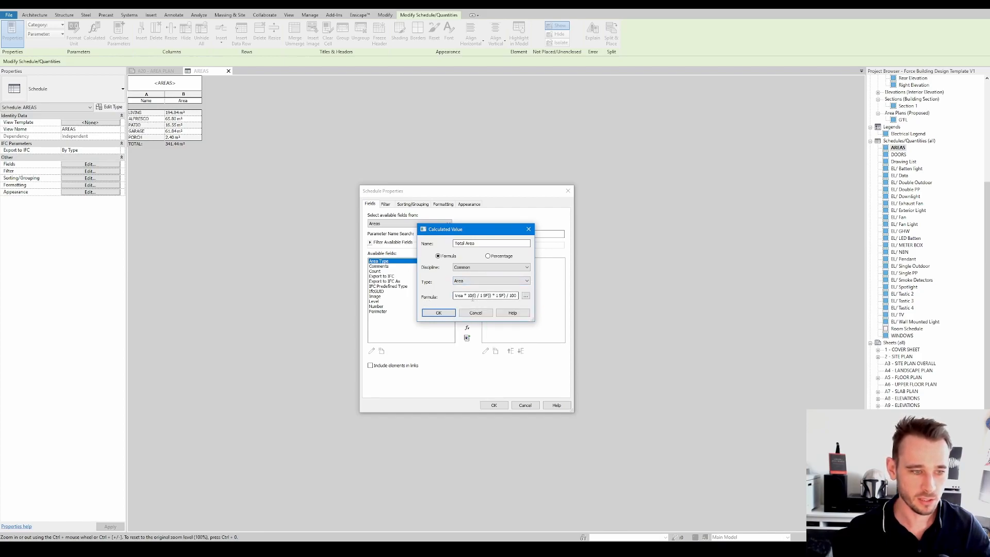
Replace the first SF unit in the Total Area formula, inside the round function, with m².
drag(466, 296, 434, 296)
click(483, 295)
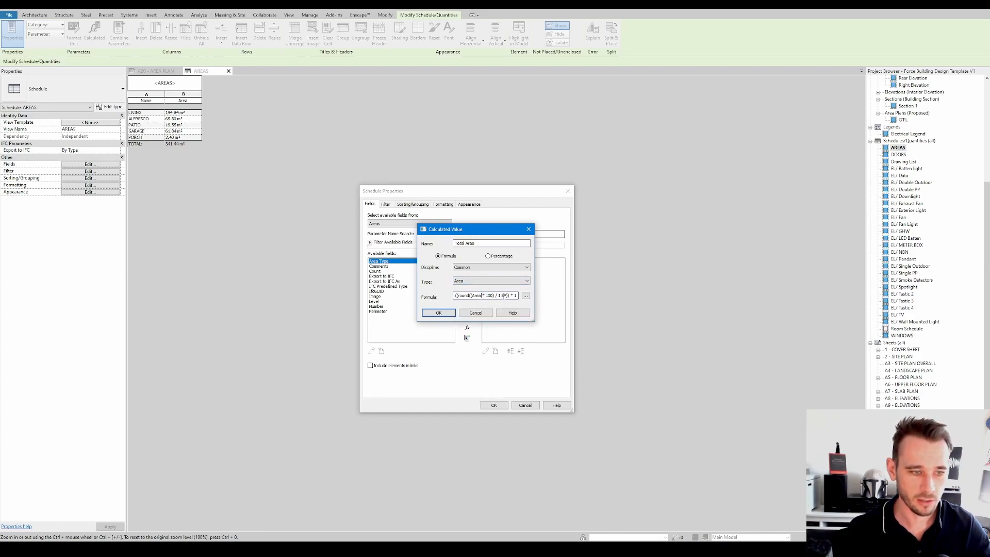
click(506, 295)
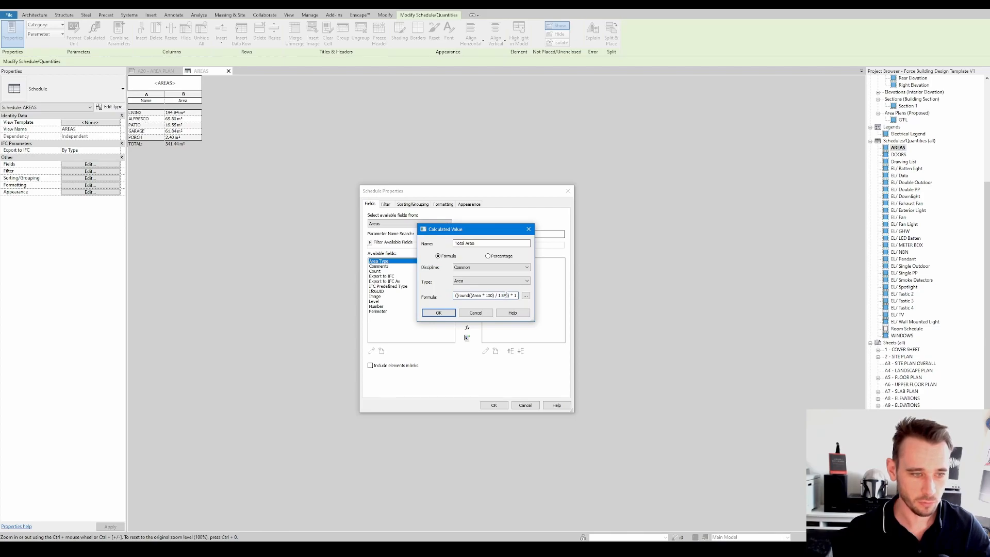
key(BackSpace)
key(BackSpace)
text(M)
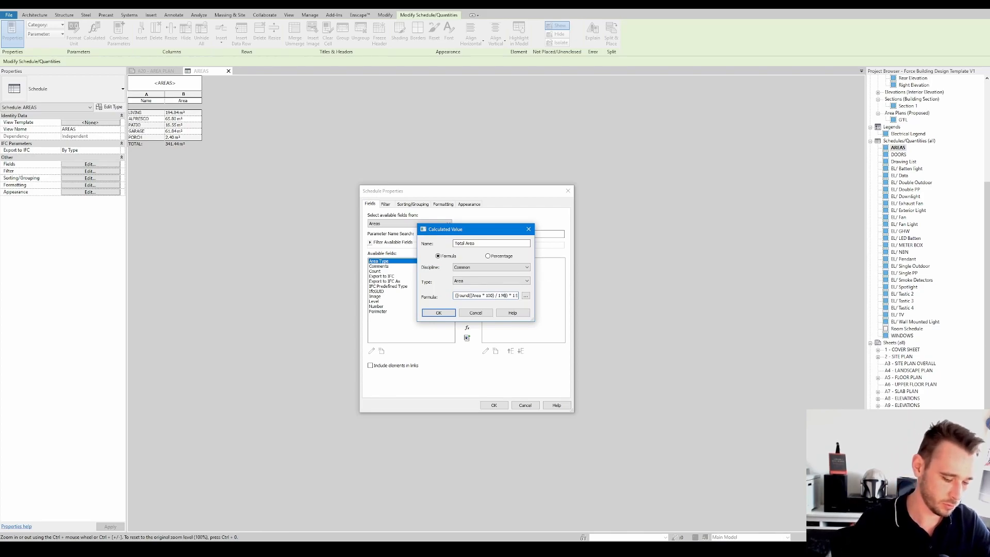
text(²)
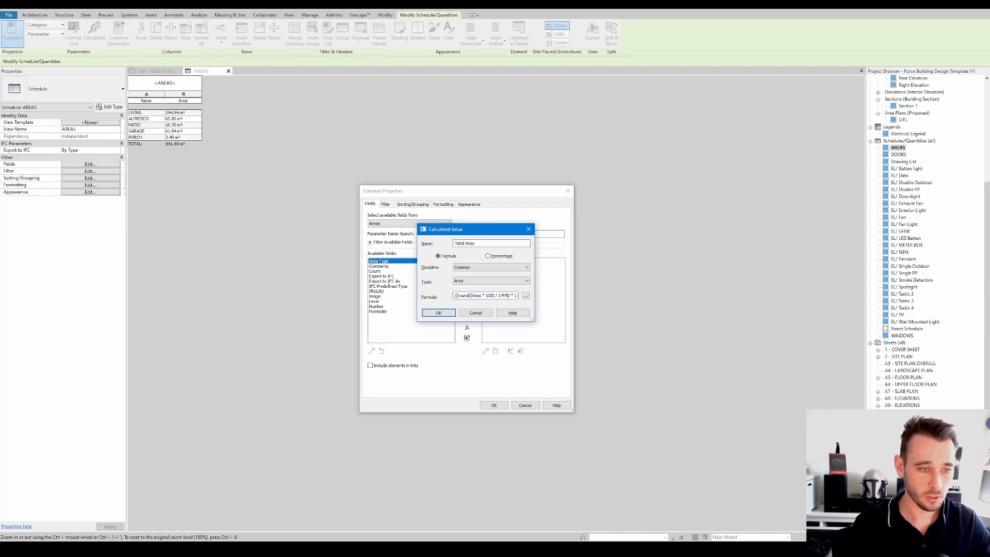
key(BackSpace)
key(BackSpace)
text(m)
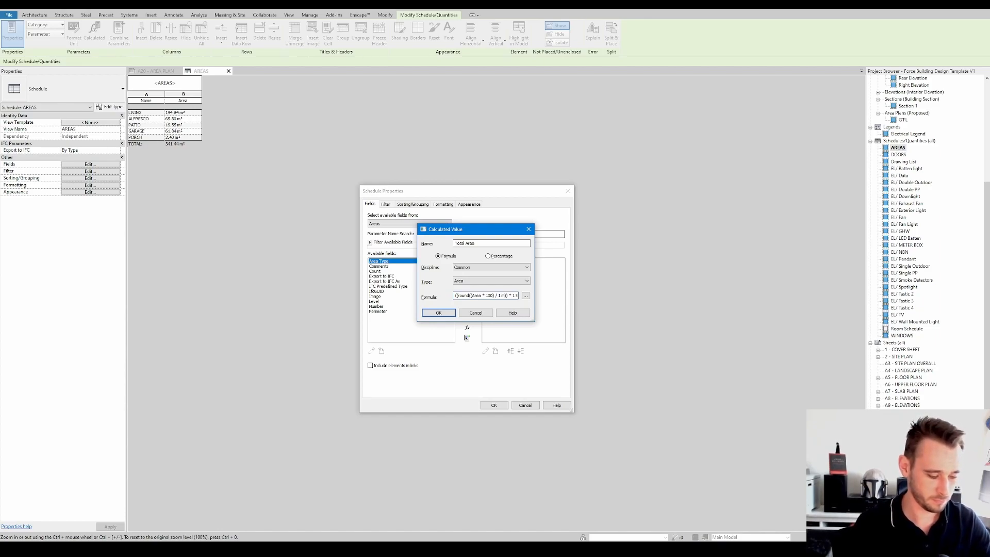
text(²)
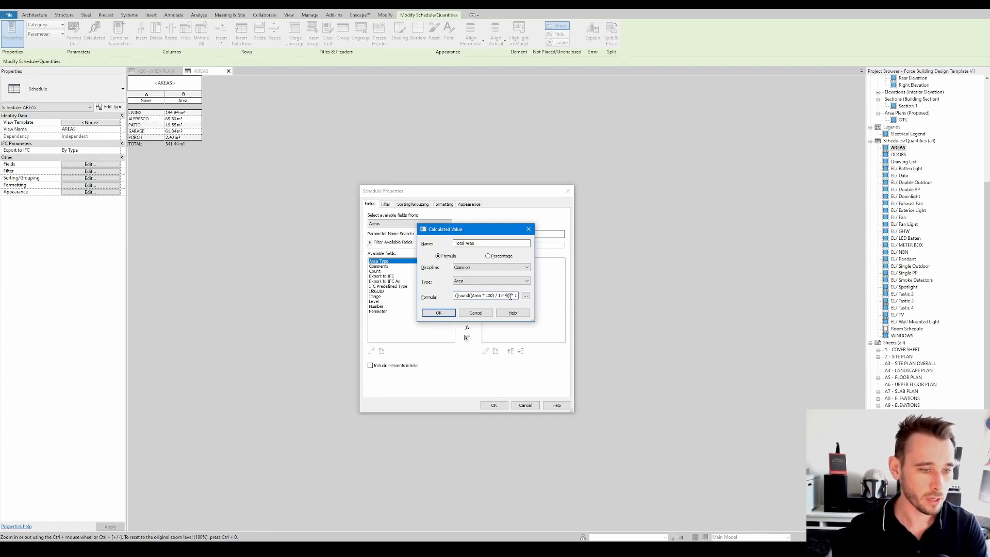
Replace the remaining SF unit in the Total Area formula, just before the division by 100, with m².
key(Right)
key(Right)
key(Right)
key(Right)
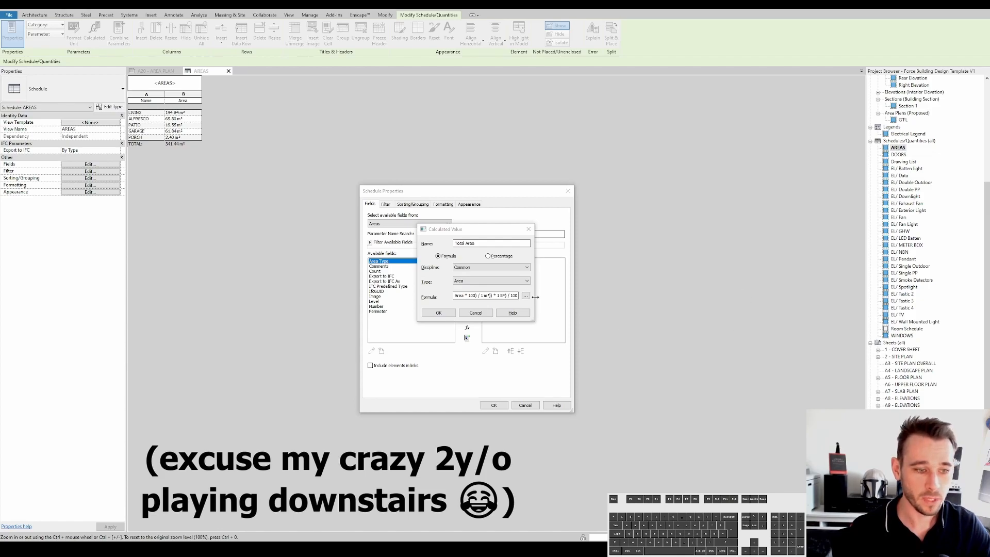
click(504, 295)
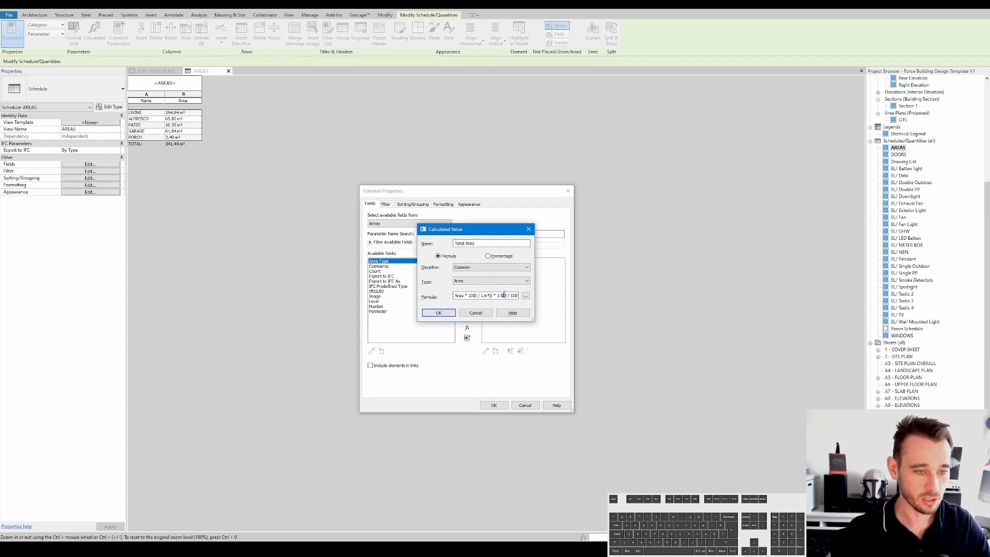
key(BackSpace)
key(BackSpace)
key(BackSpace)
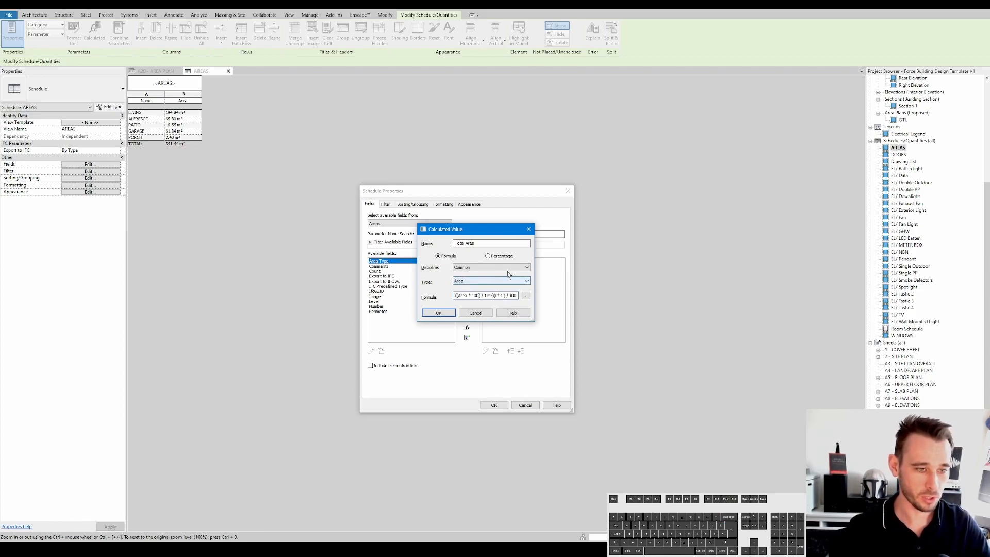
text(²)
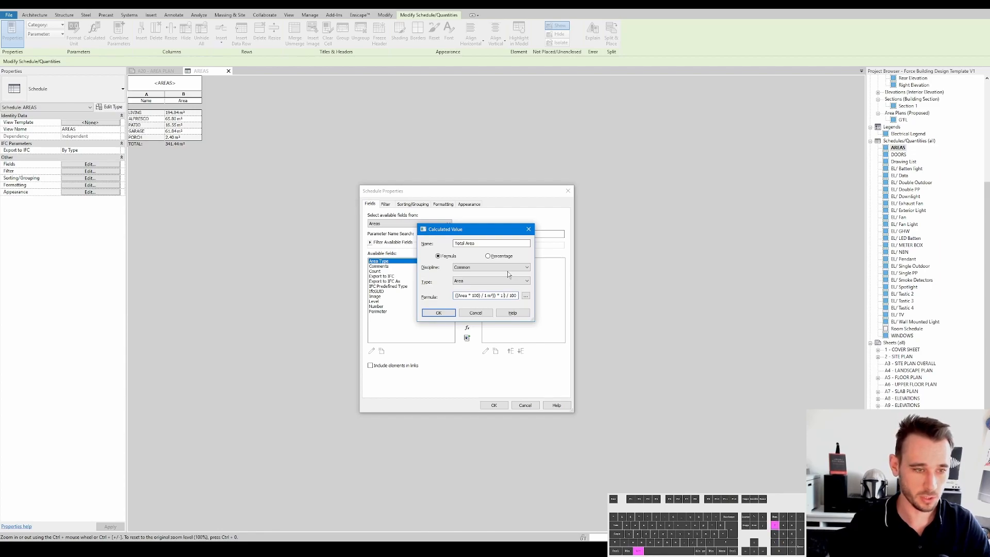
key(Left)
text(m)
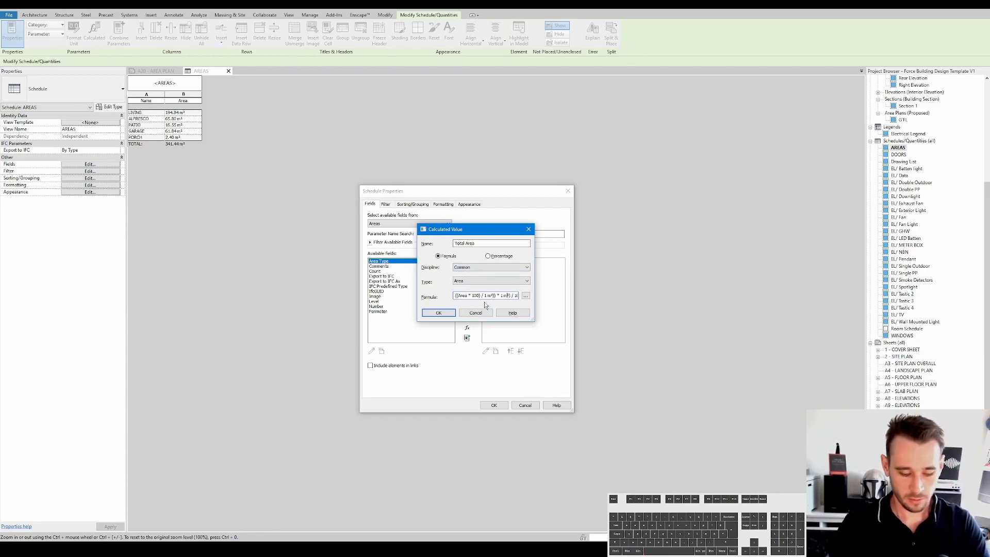
Review the edited formula and add the Total Area calculated value as a column of the AREAS schedule.
key(Right)
key(Right)
key(Left)
key(Left)
key(Left)
key(Left)
key(Left)
key(Left)
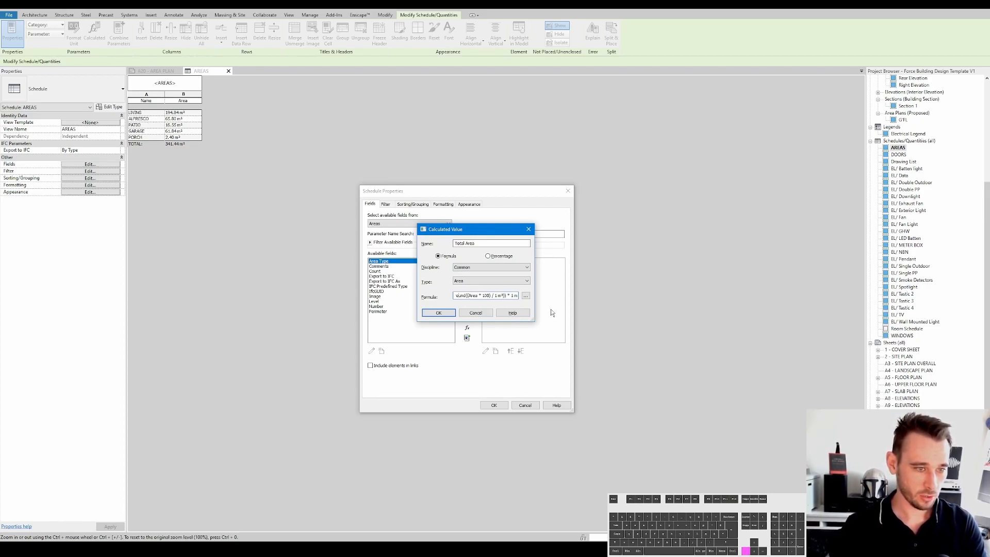
click(445, 313)
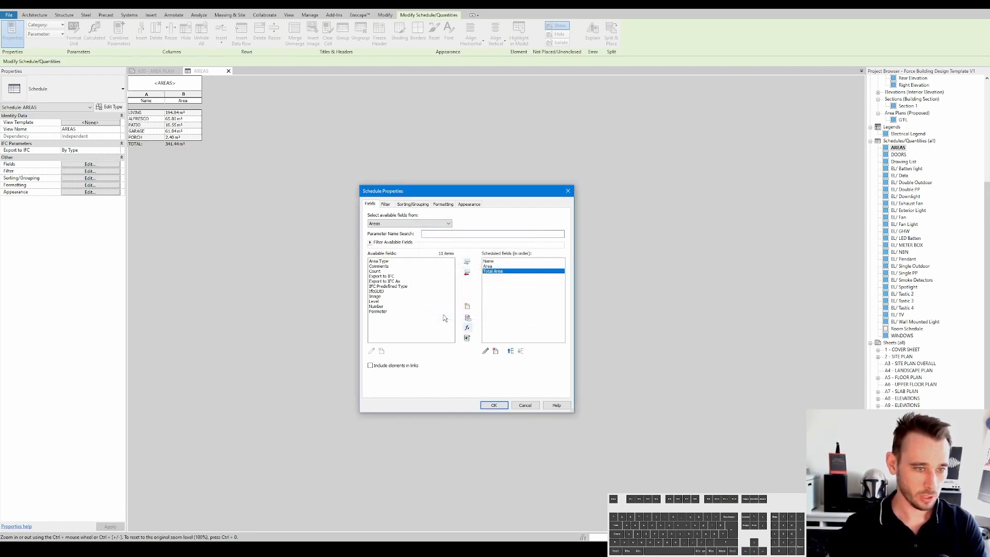
click(494, 406)
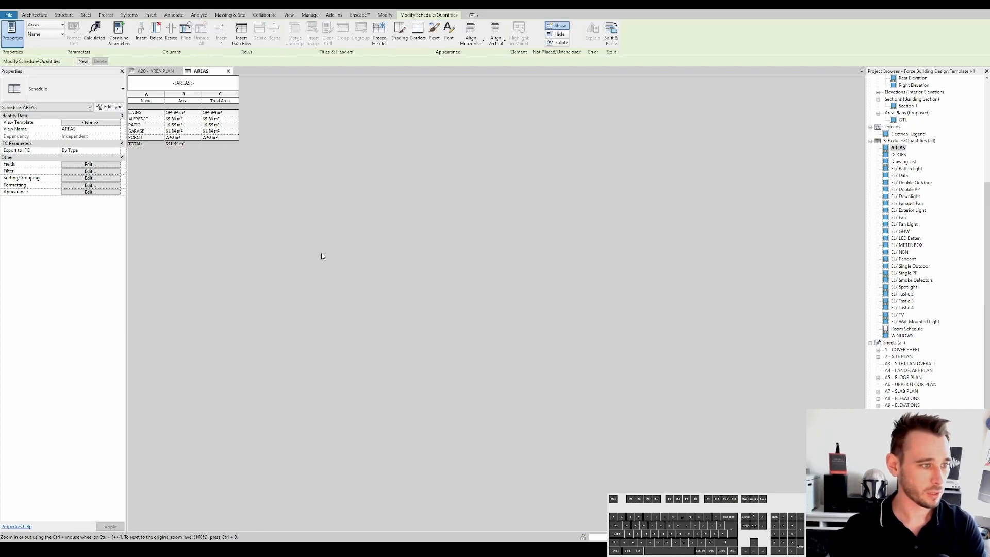
Set the Total Area field's formatting to Calculate totals and apply it to the AREAS schedule.
click(90, 185)
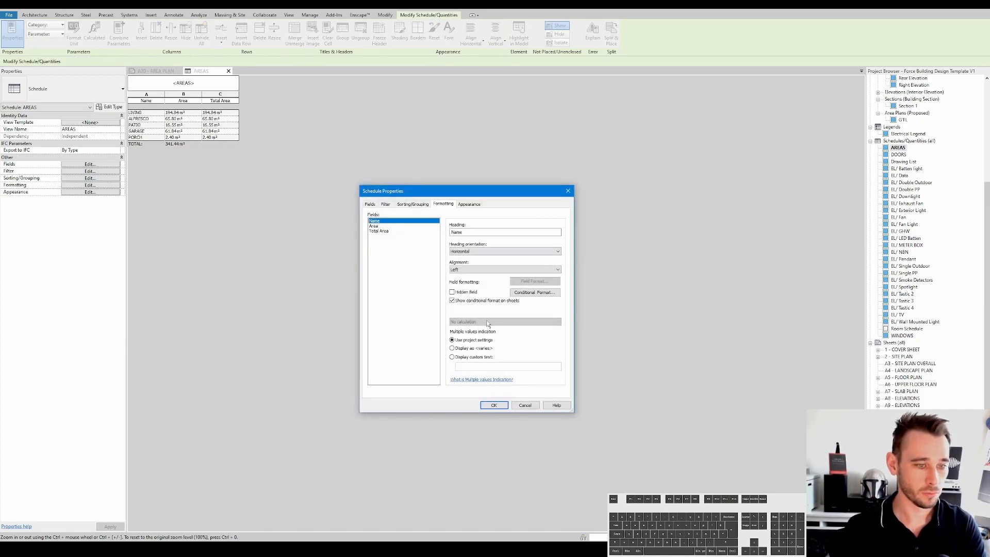
click(381, 230)
click(463, 322)
click(464, 330)
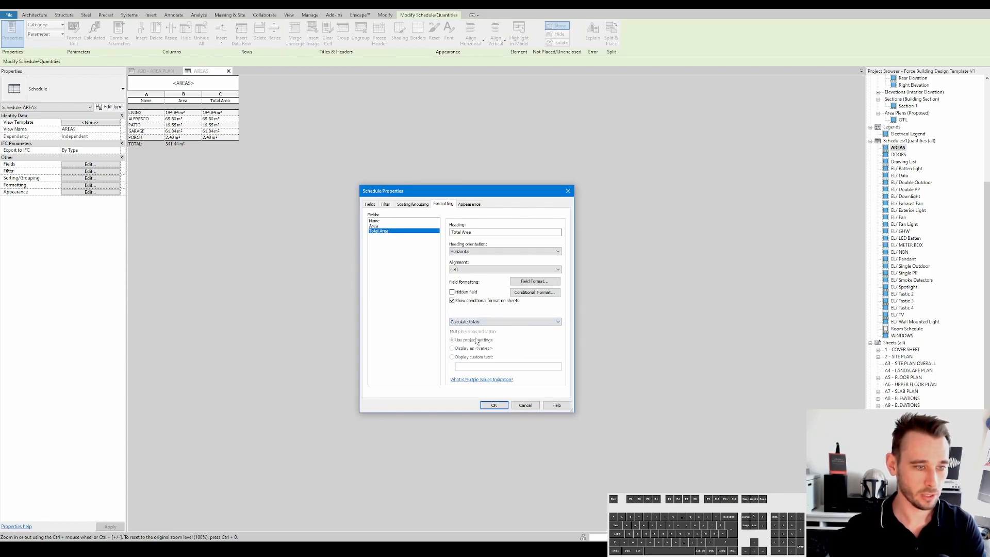
click(494, 405)
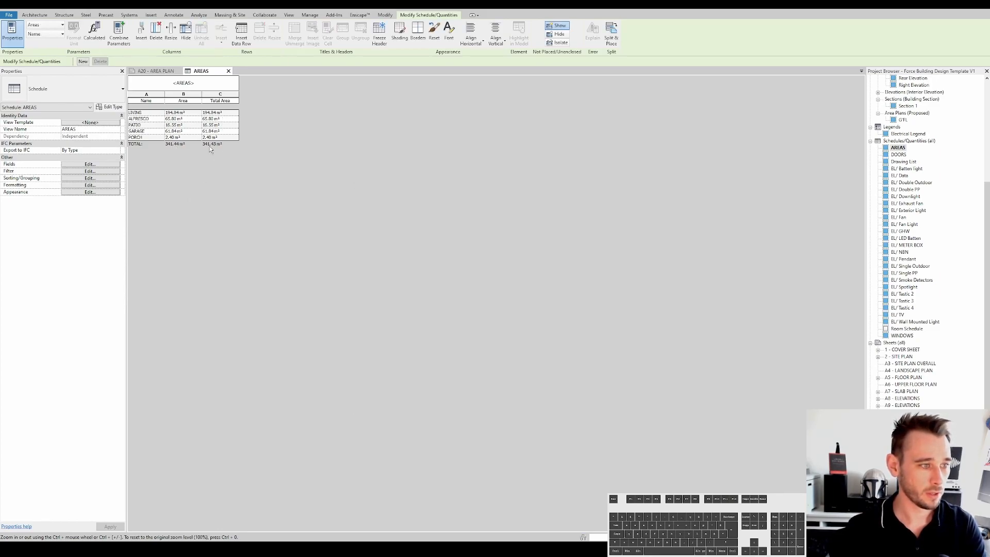
In the AREAS schedule formatting, hide the original Area field and change the Total Area field's heading to Area.
click(93, 185)
click(381, 226)
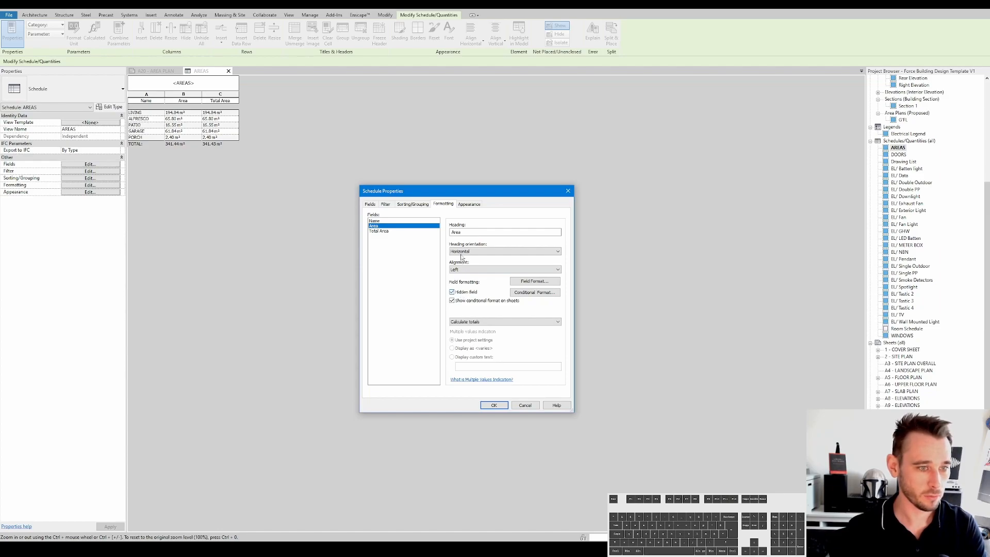
click(399, 230)
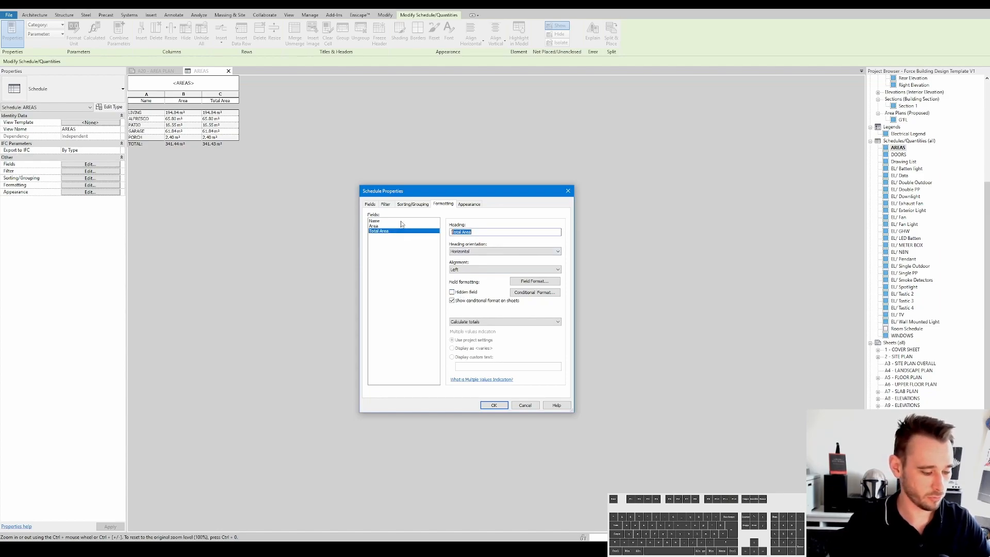
text(Area)
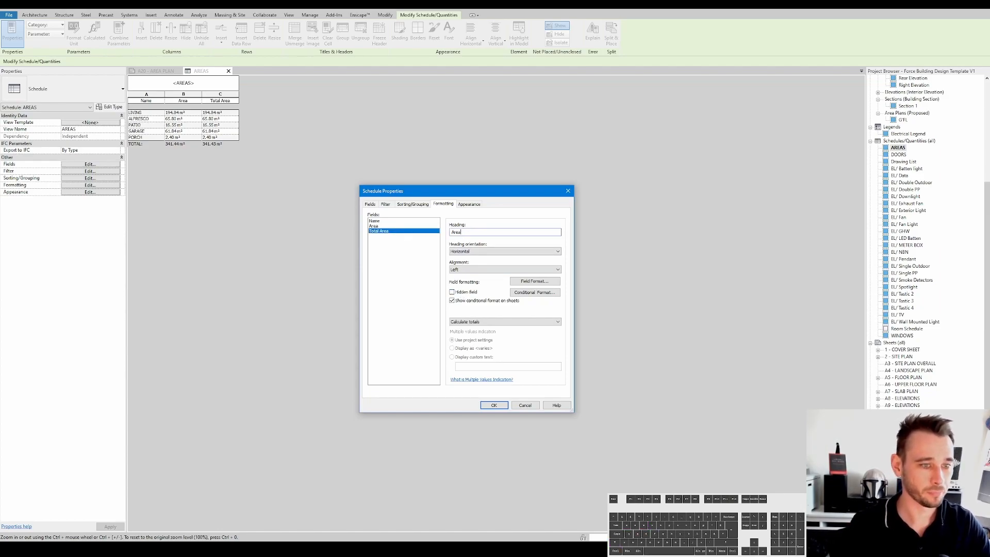
click(494, 405)
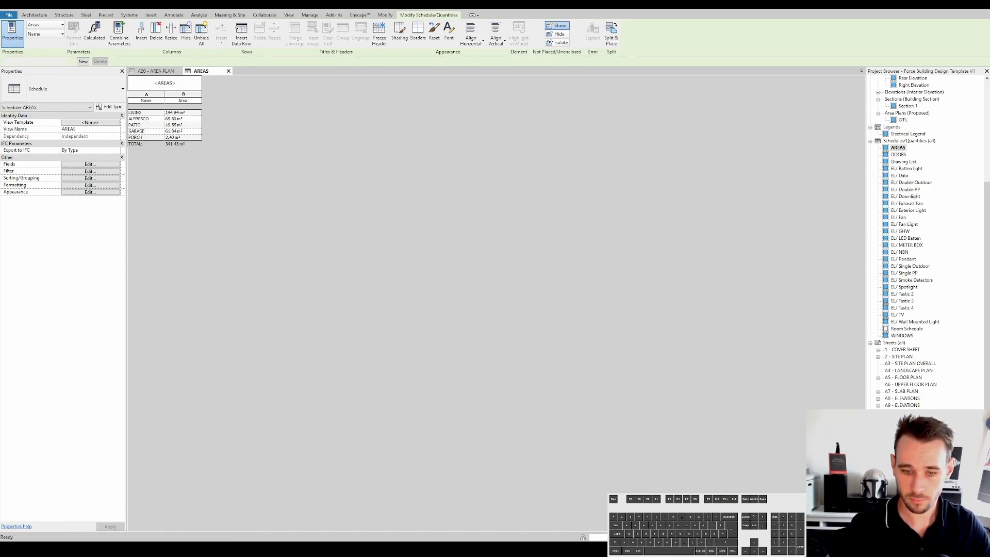
Open the A20 - AREA PLAN sheet and move the AREAS schedule into the sheet's lower-right corner, below the garage.
click(156, 71)
drag(536, 322, 680, 291)
key(Escape)
Examine the AREAS schedule's total on the A20 sheet and compare its rows with the area labels on the plan.
scroll(701, 243, up, 2)
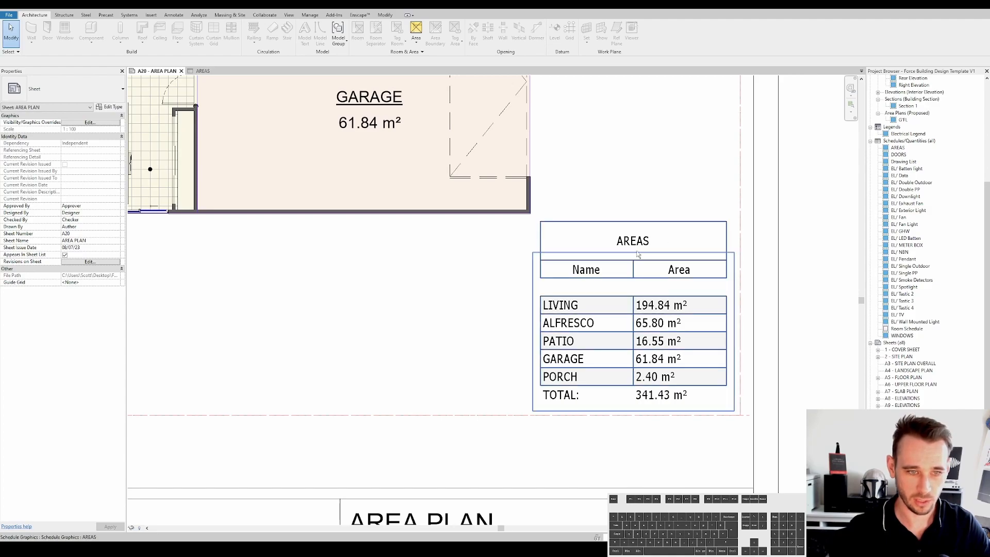
scroll(658, 419, down, 1)
scroll(677, 455, down, 2)
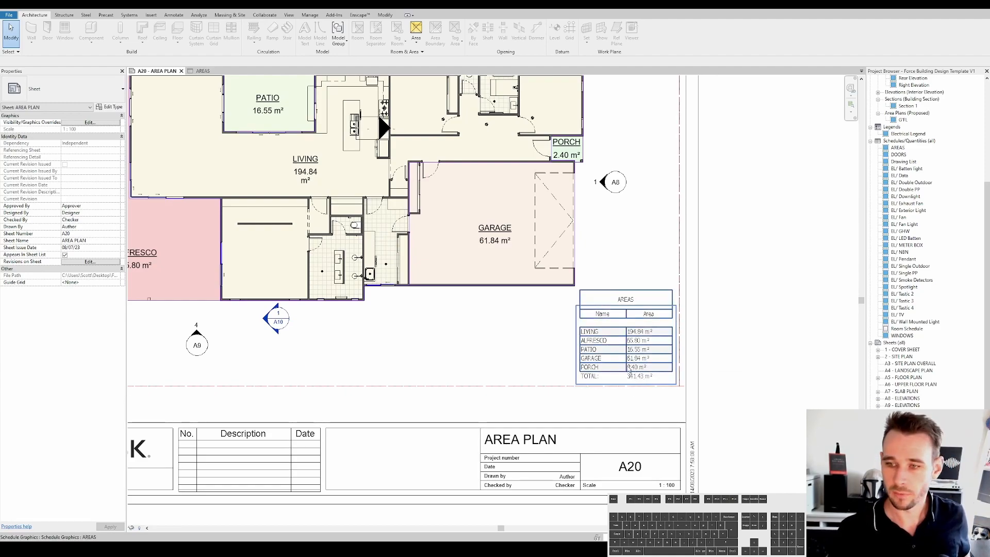
middle_drag(628, 358, 647, 387)
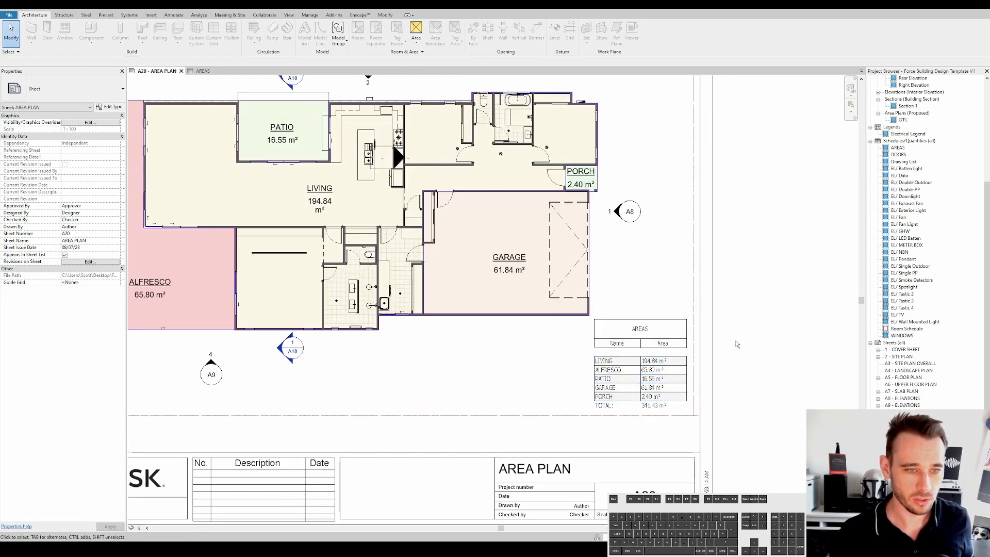
middle_drag(735, 341, 736, 355)
scroll(736, 356, down, 1)
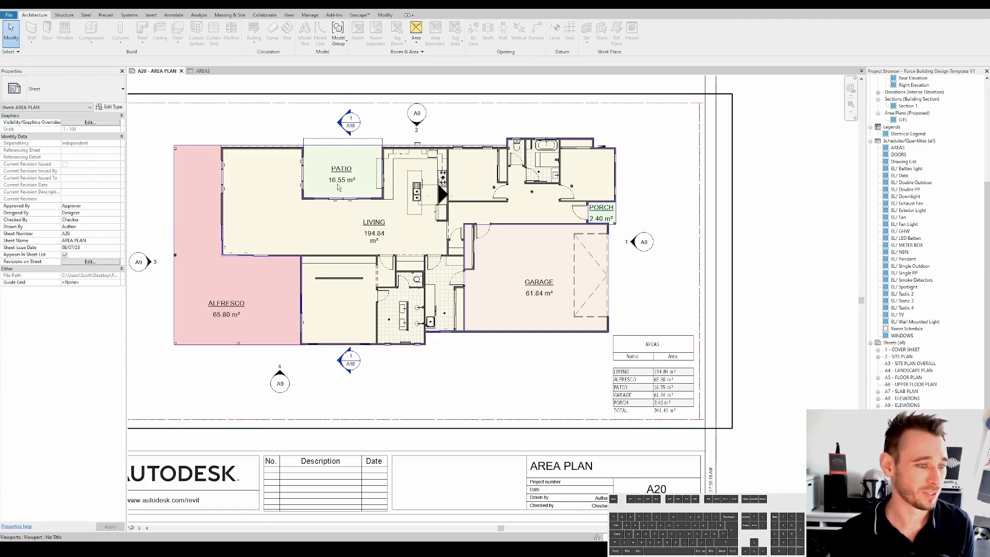
scroll(790, 294, down, 1)
middle_drag(790, 294, 816, 322)
scroll(799, 301, up, 1)
scroll(812, 320, down, 2)
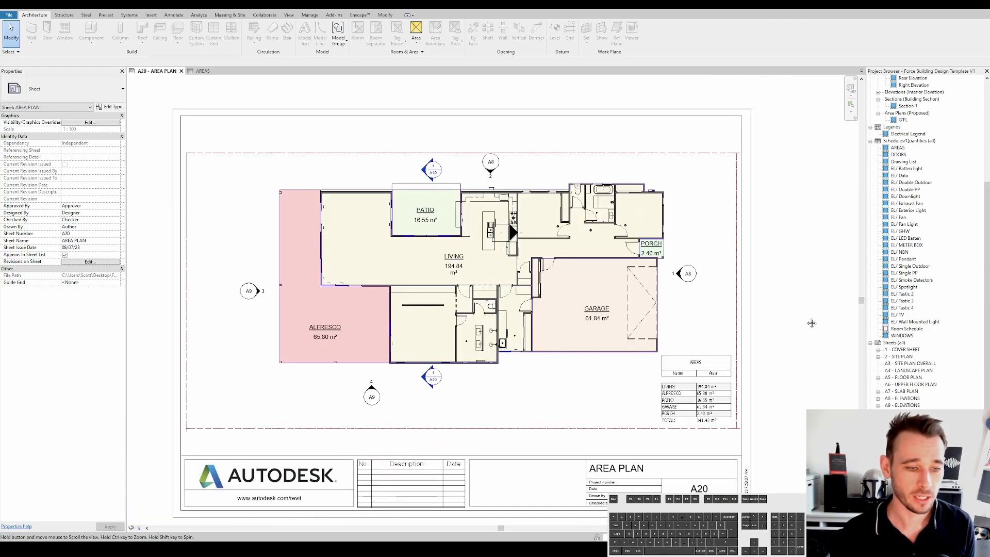